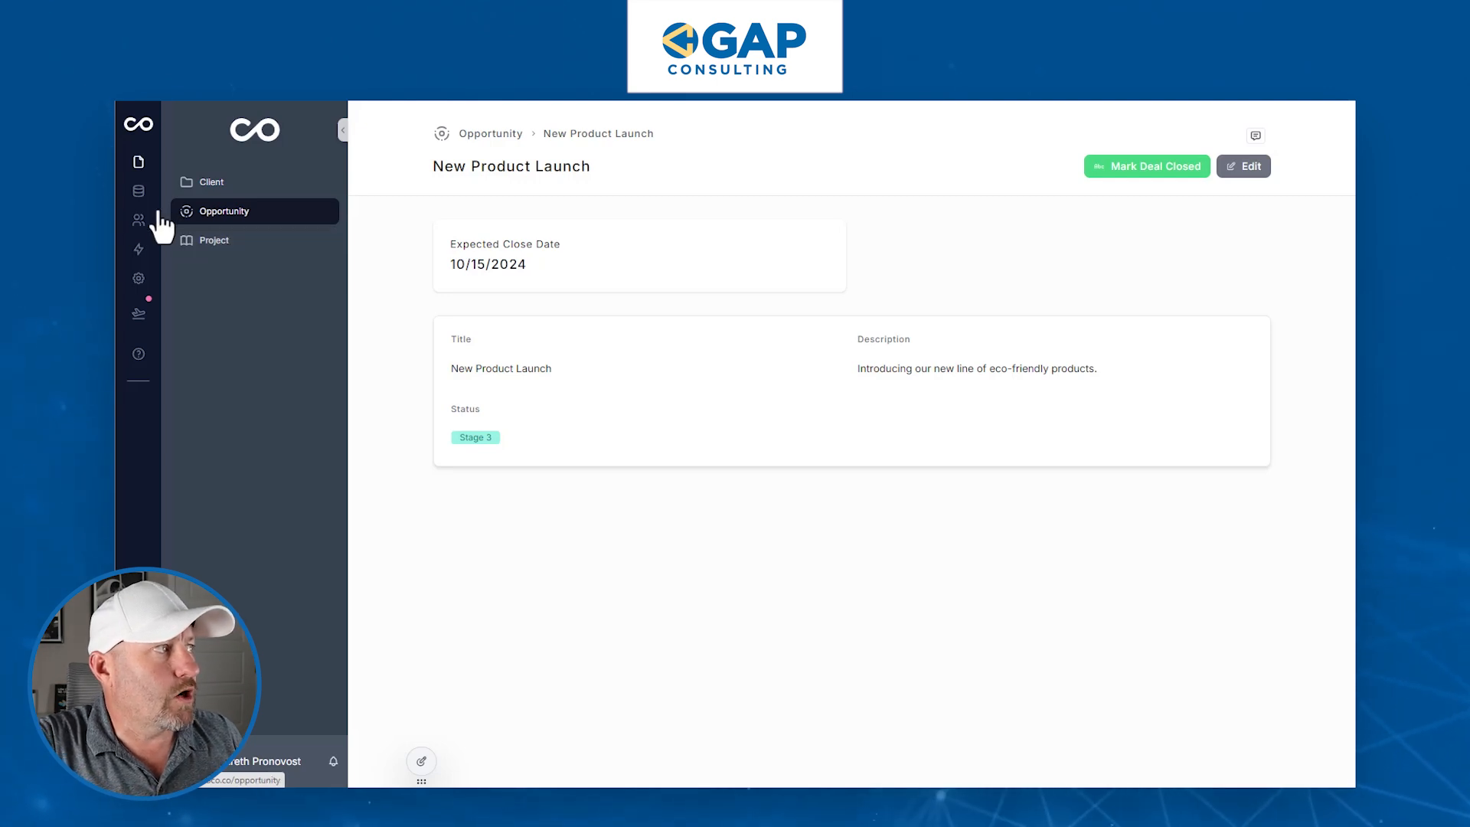
Examine the data tables and the Update a record step of Opportunity workflow #1, including its record ID and status field.
left_click(139, 192)
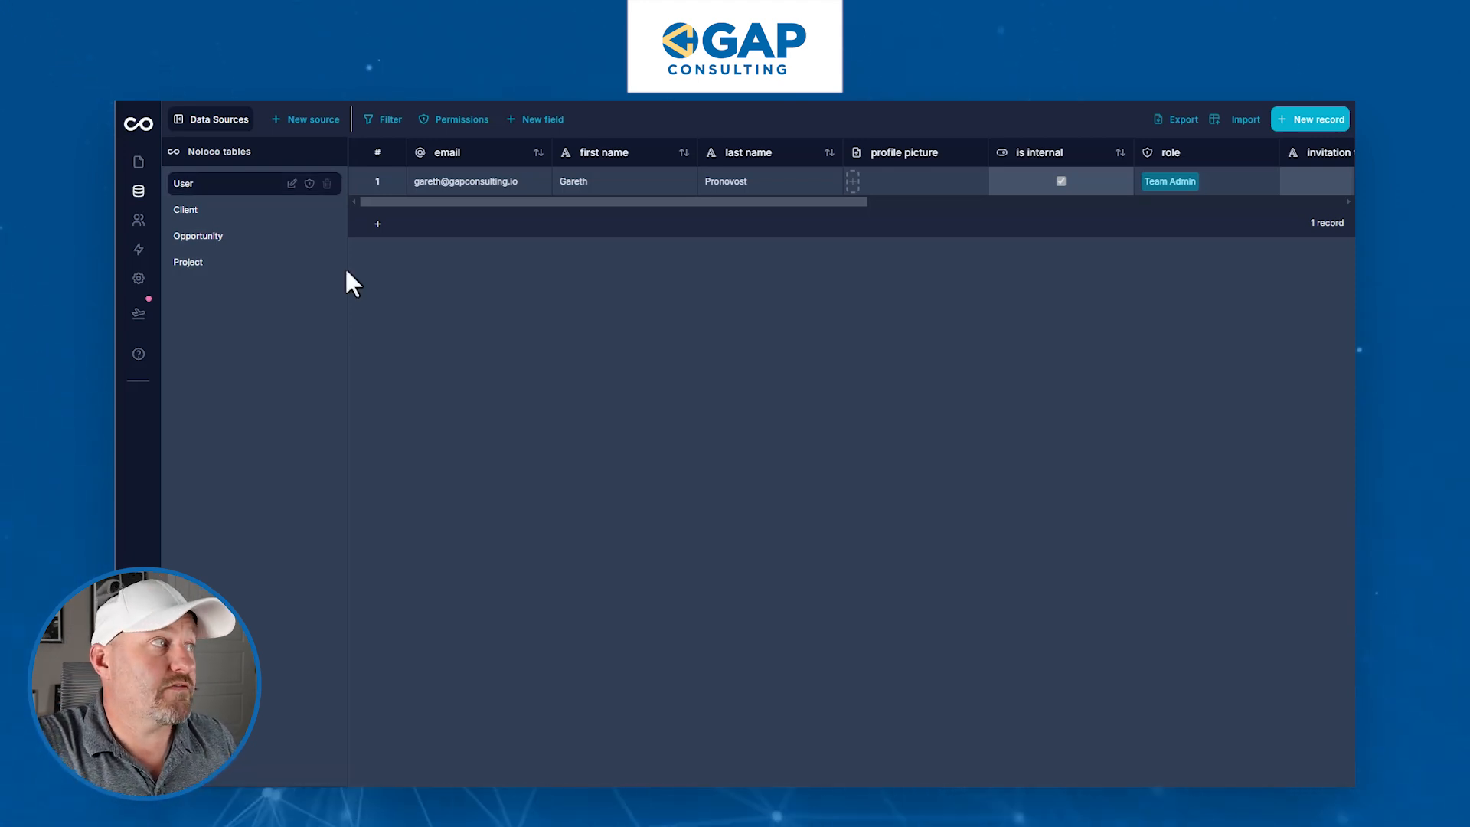
left_click(139, 251)
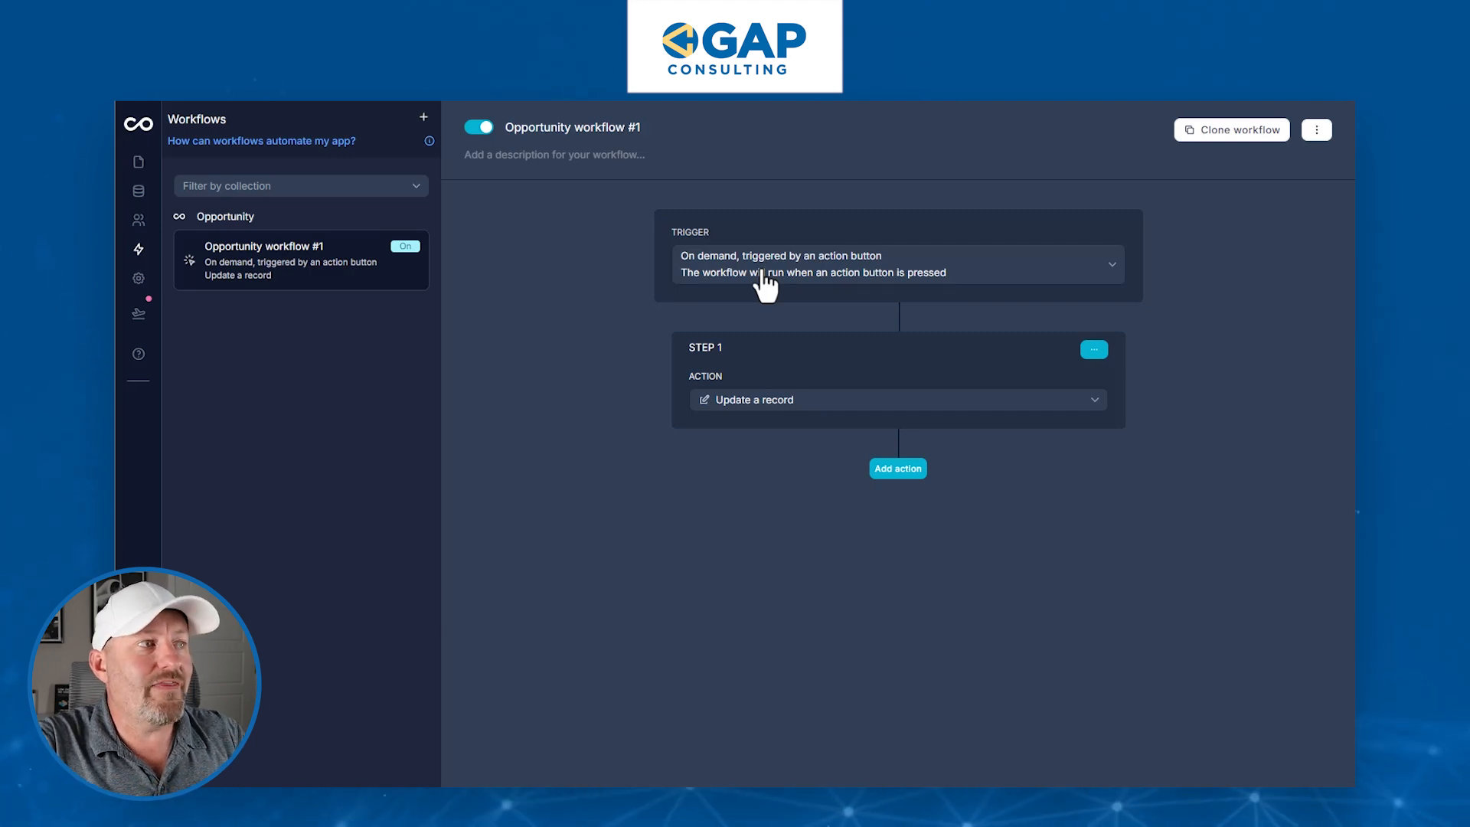
left_click(814, 399)
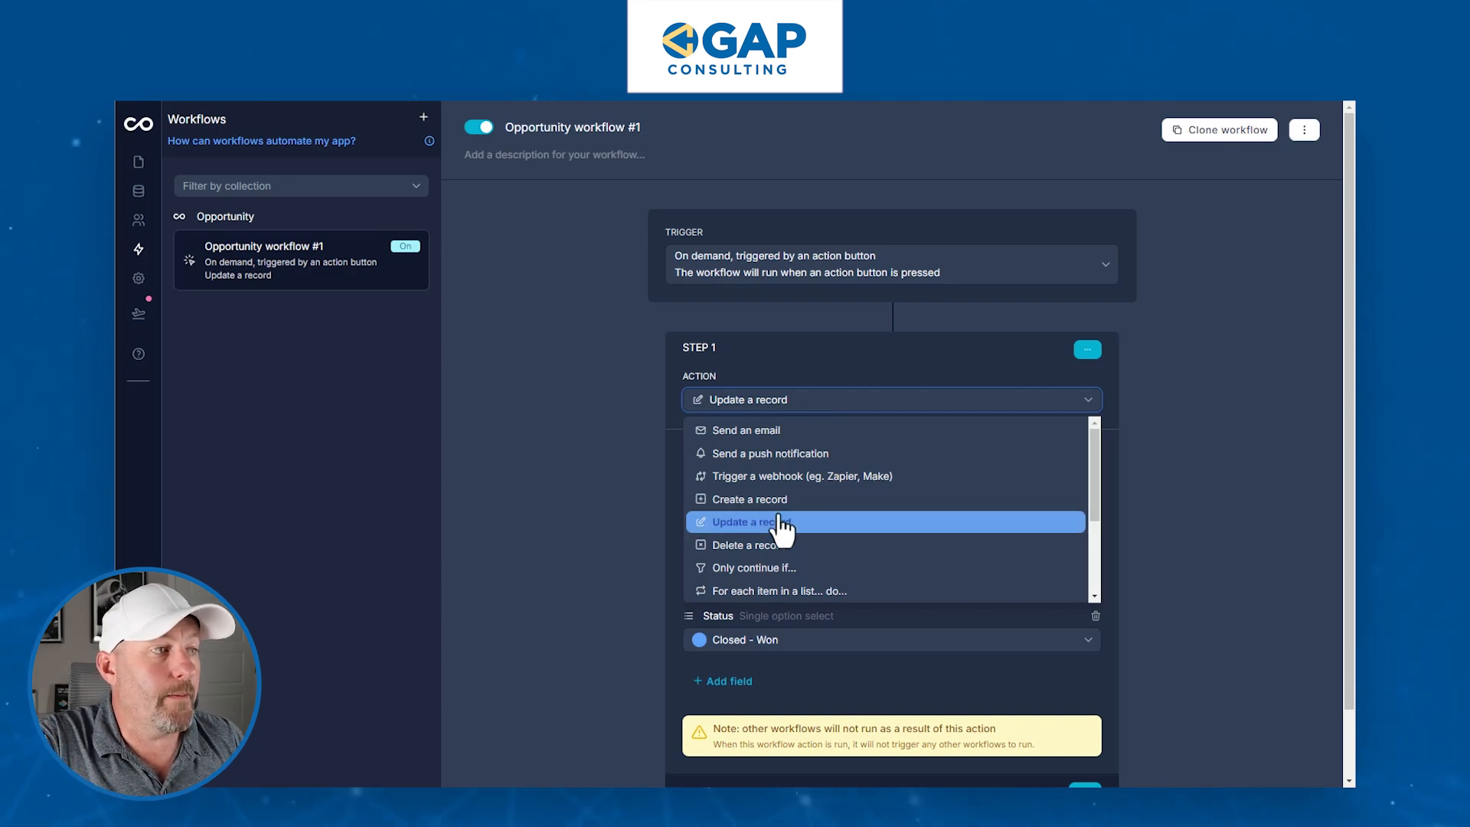
left_click(620, 496)
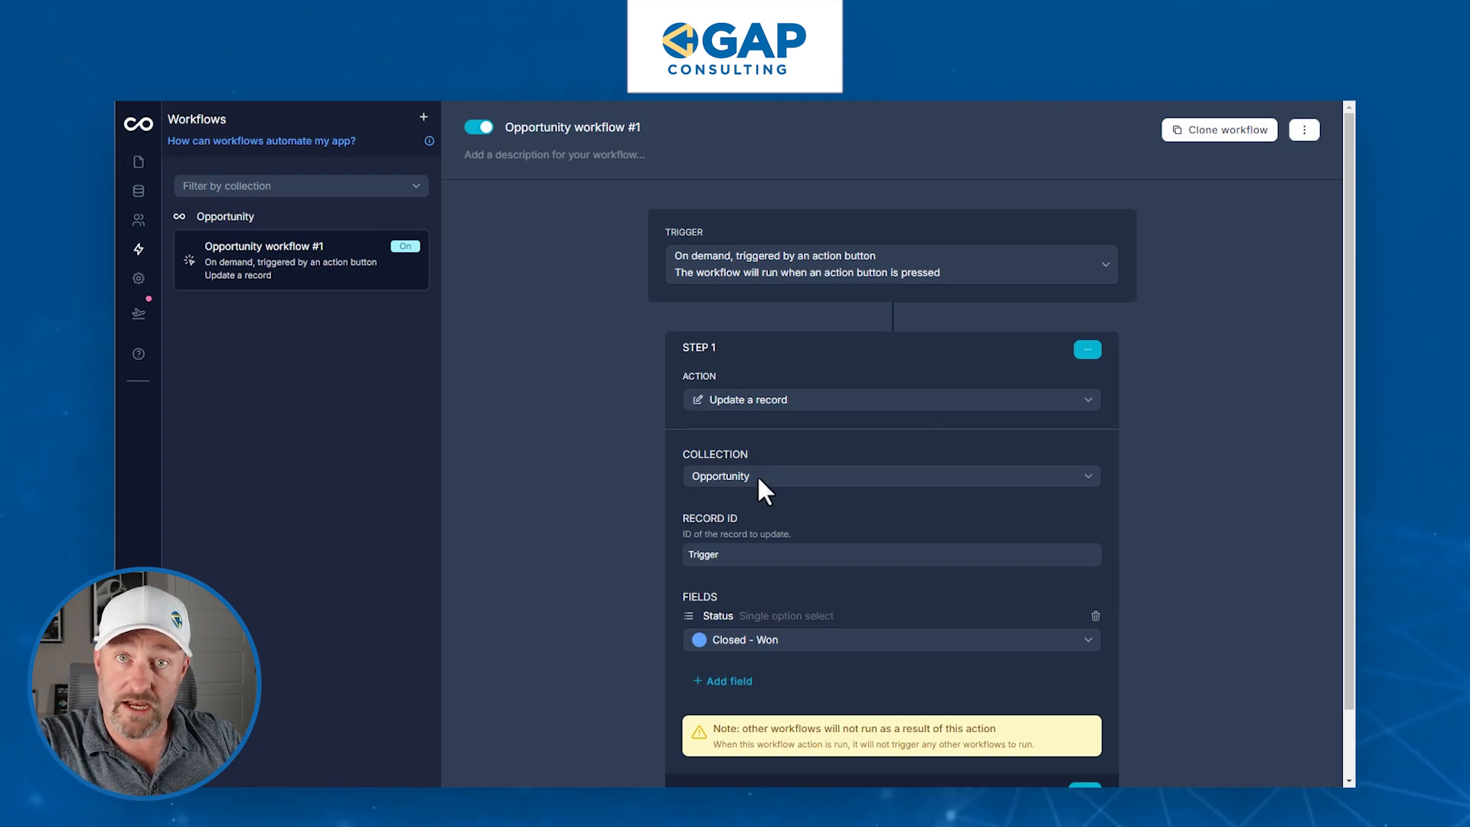
left_click(739, 553)
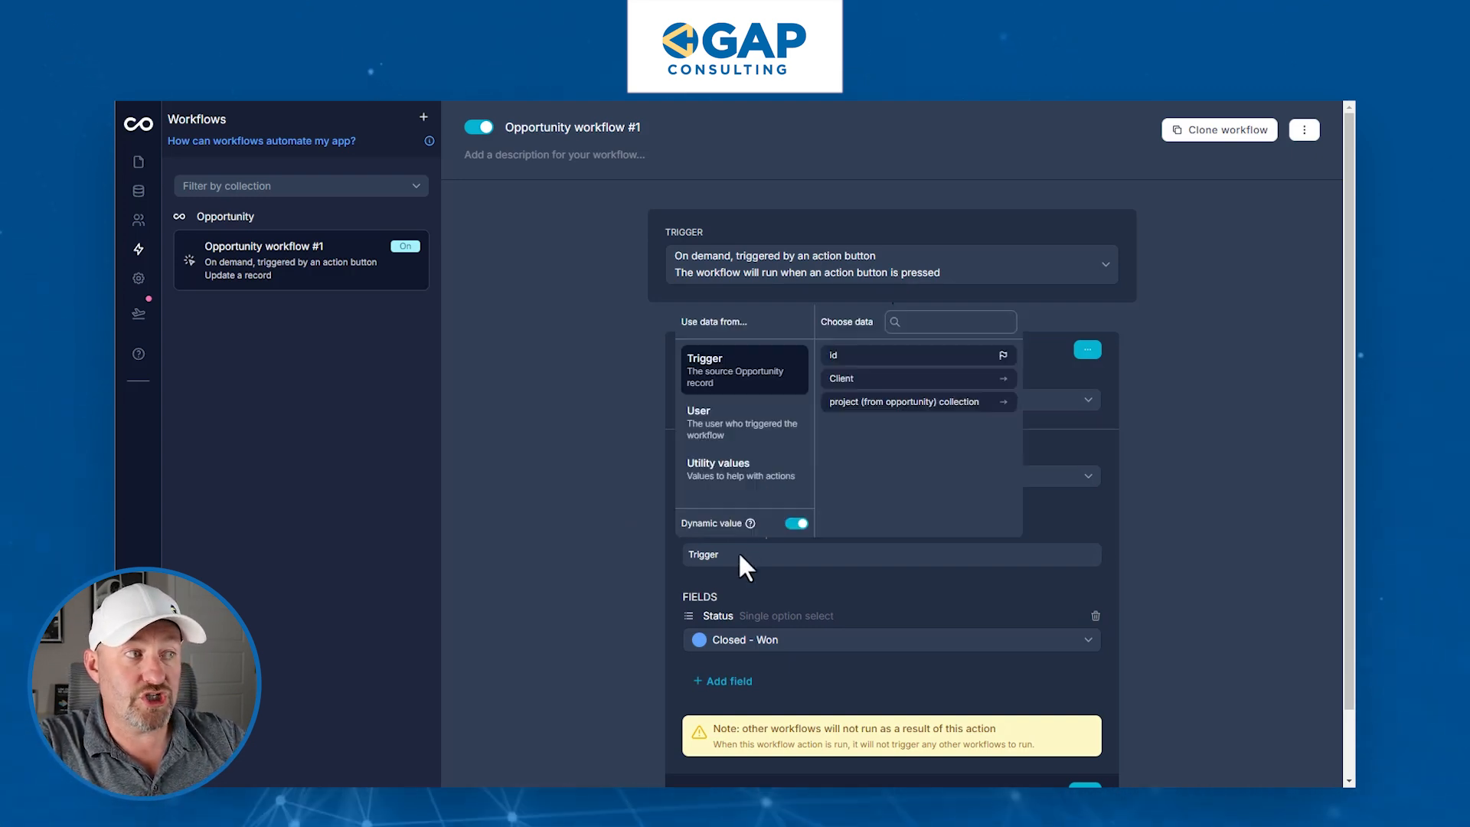
left_click(651, 559)
scroll(689, 563, "down", 1)
left_click(747, 553)
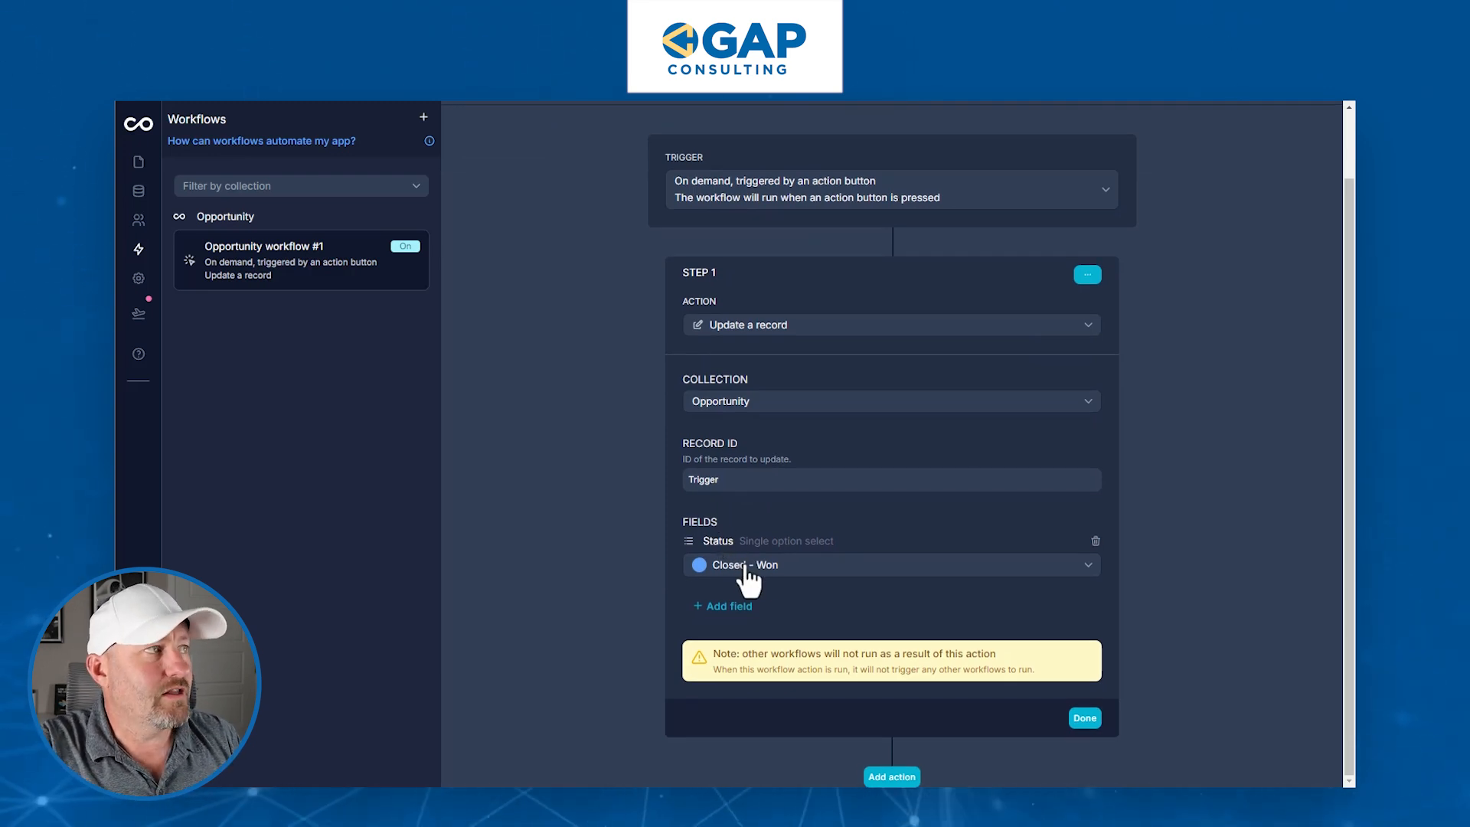
Return to the Opportunity page and review its board layout, stage grouping and action settings in the page editor.
left_click(138, 161)
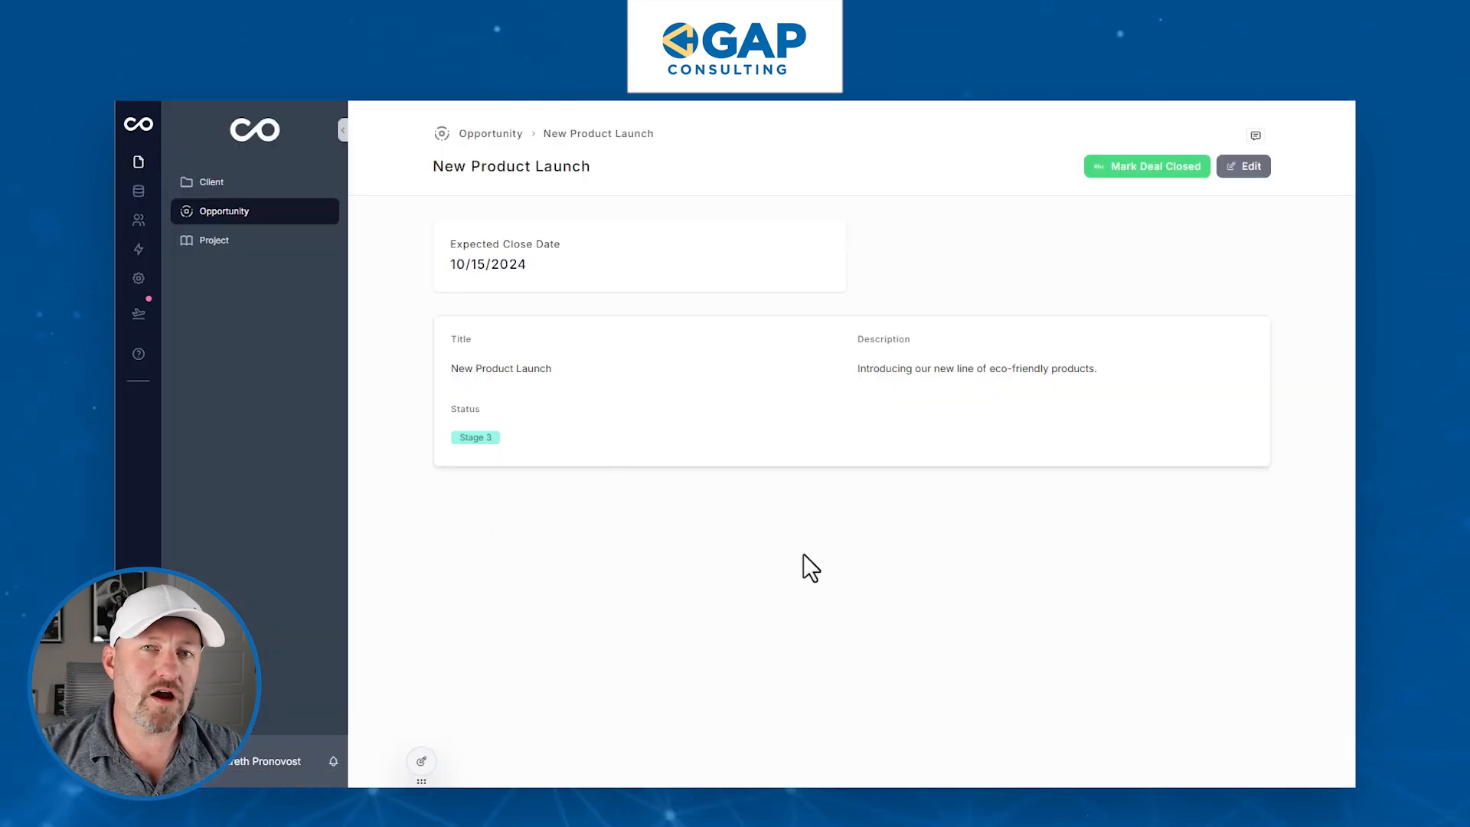
left_click(466, 134)
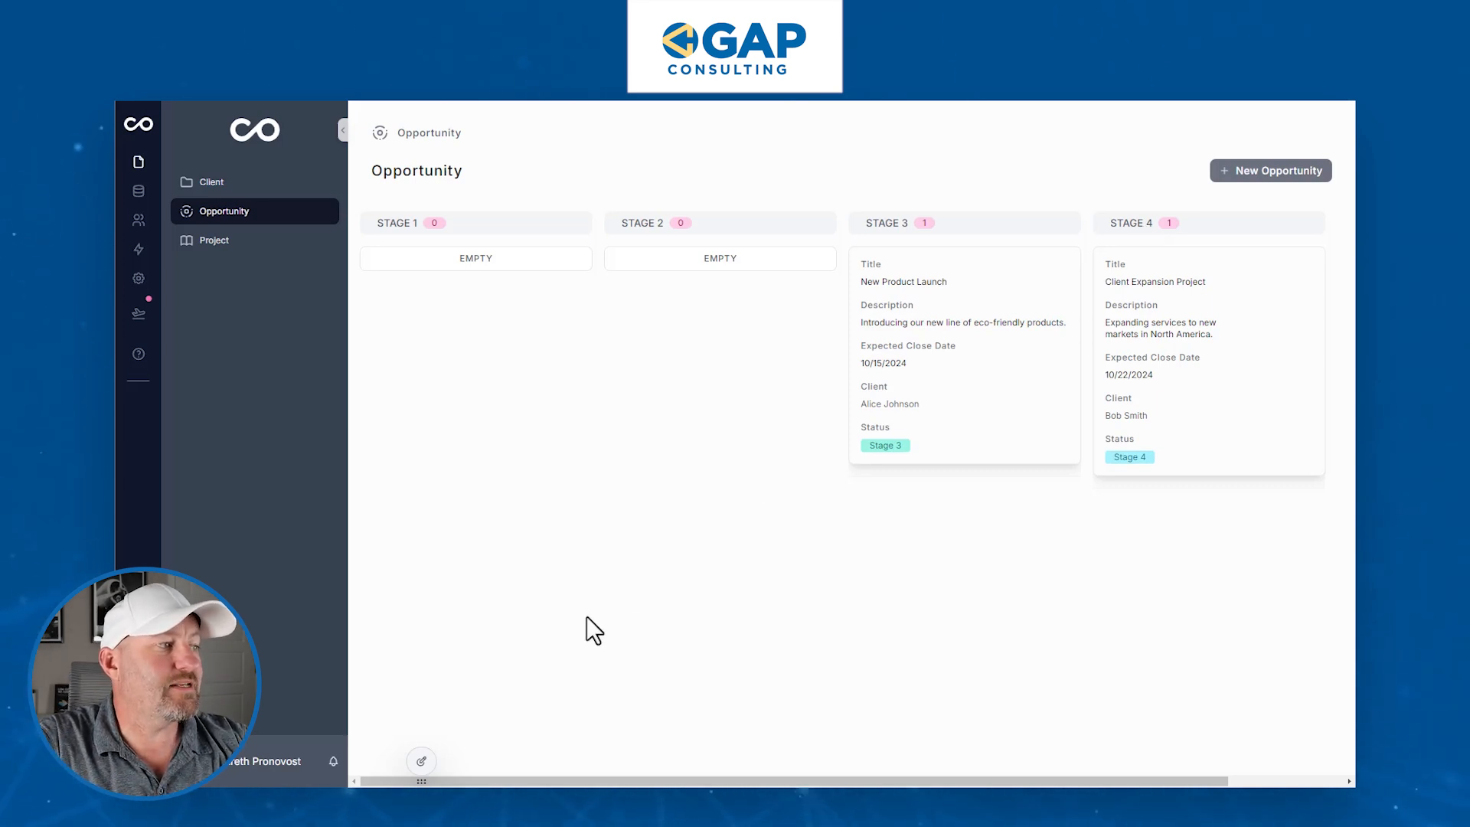
left_click(426, 762)
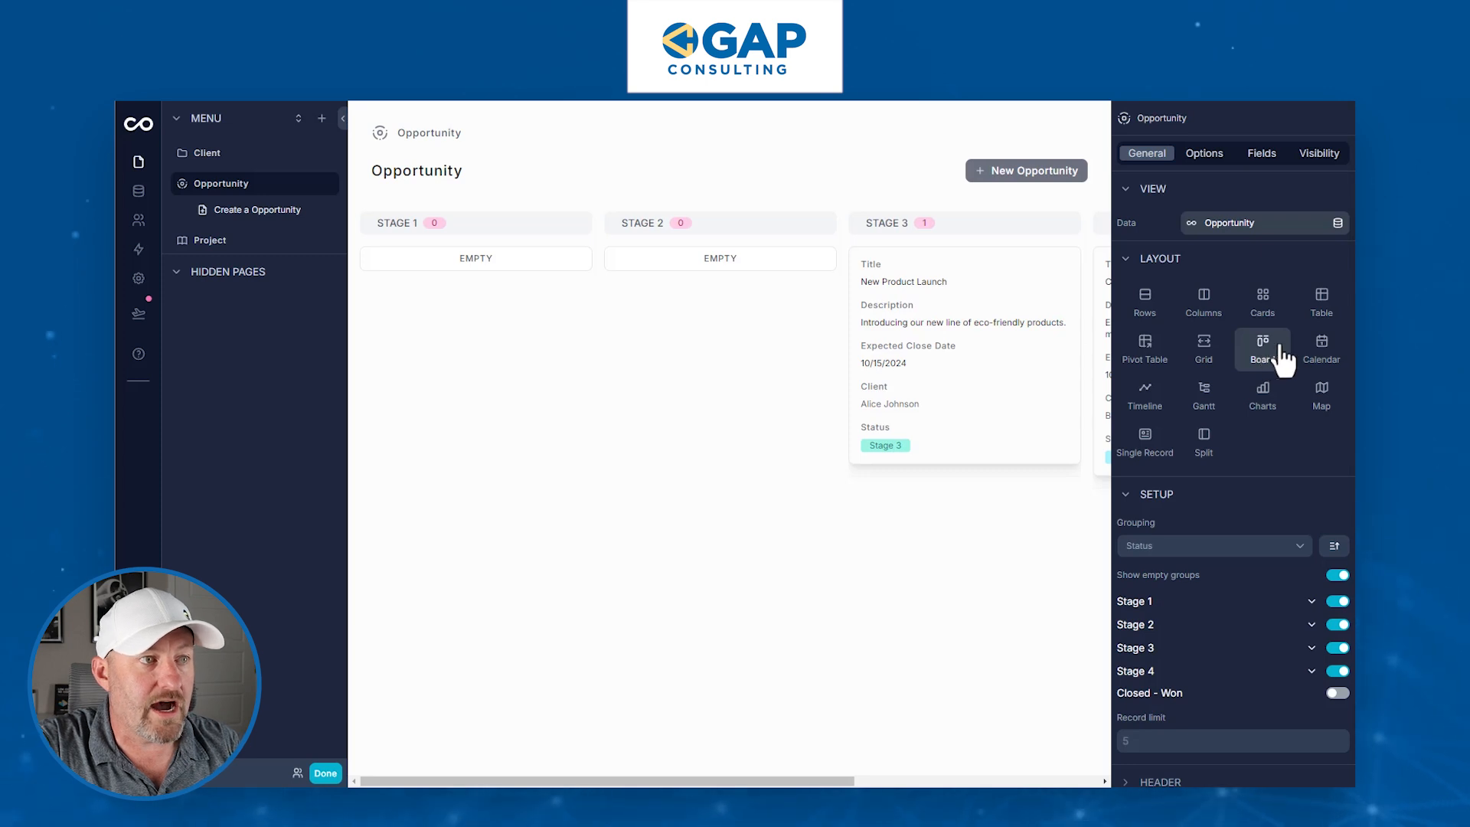
scroll(1265, 473, "down", 3)
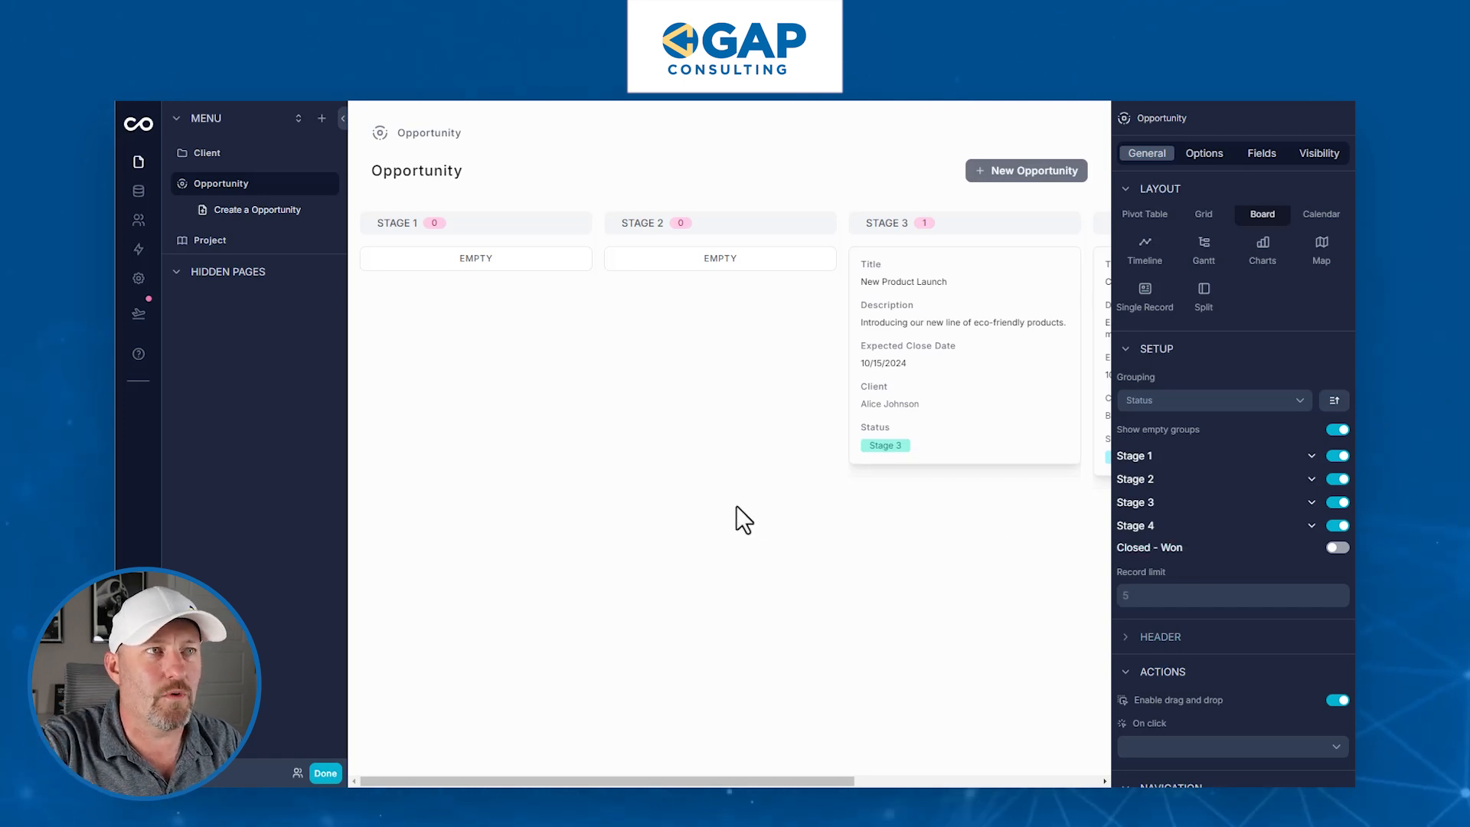
left_click(325, 773)
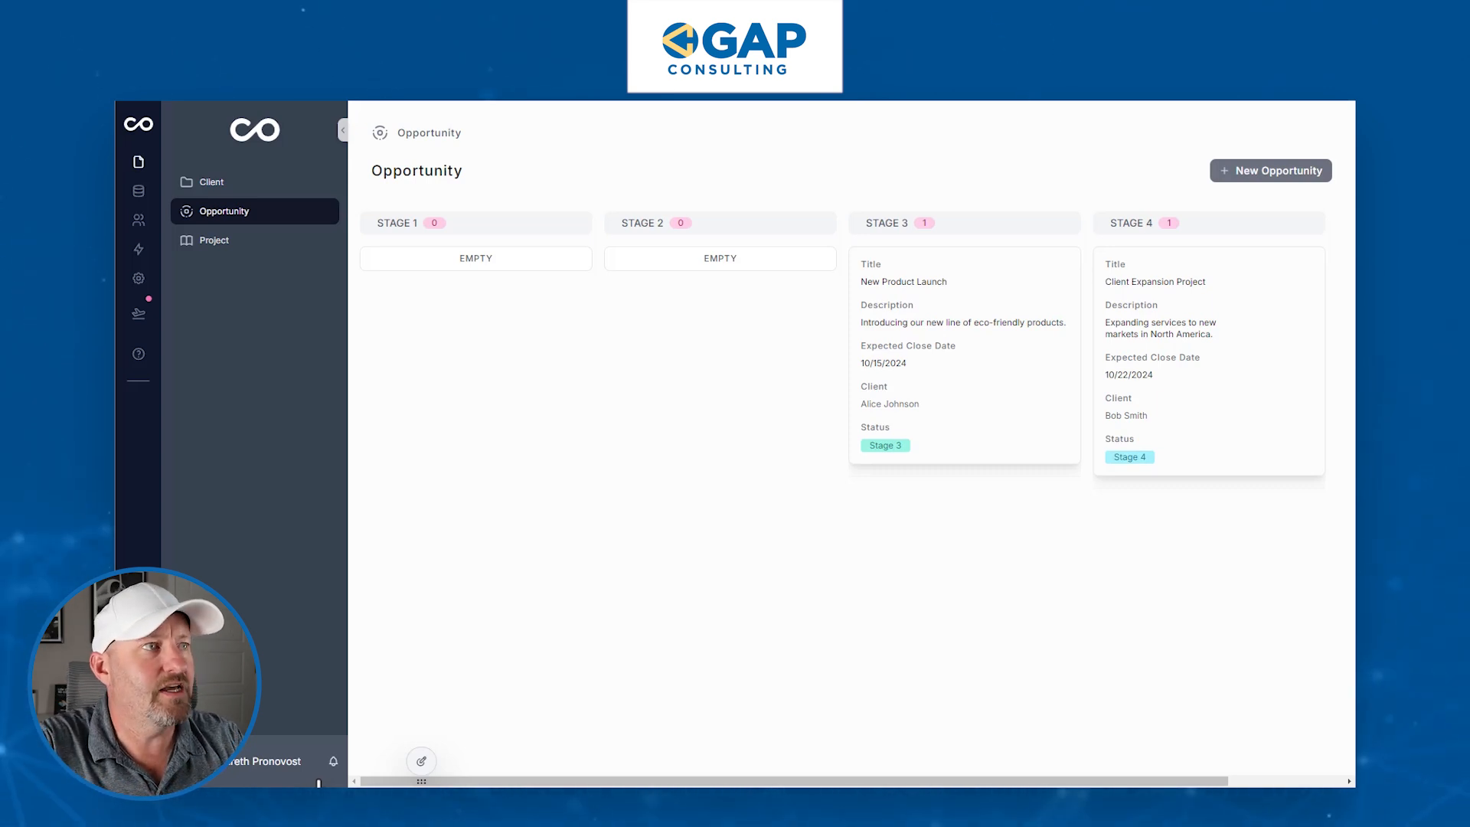
Open the New Product Launch record in the page editor, check its edit button options, and open the Mark Deal Closed button's settings.
left_click(981, 330)
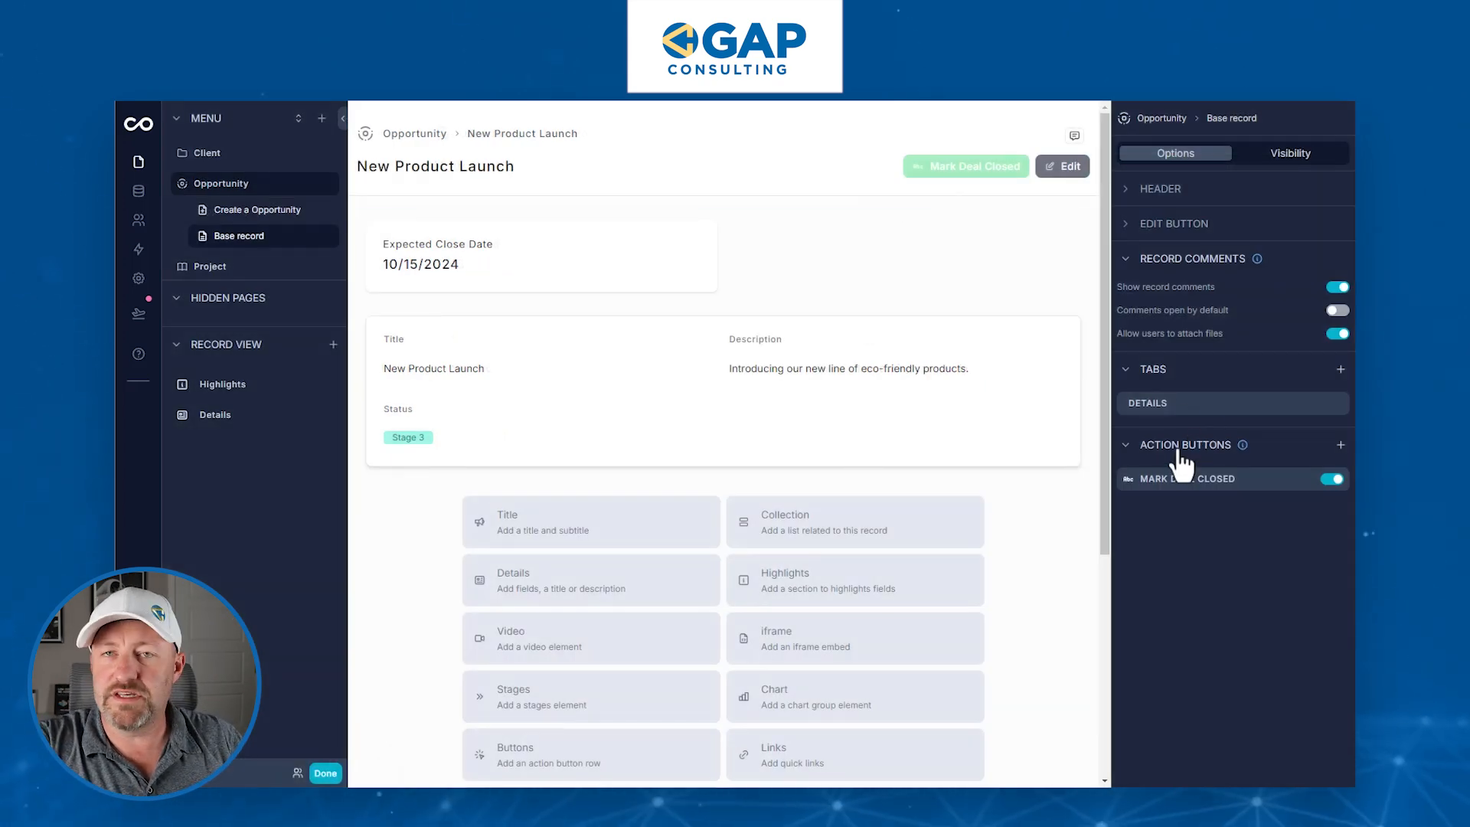
mouse_move(1184, 478)
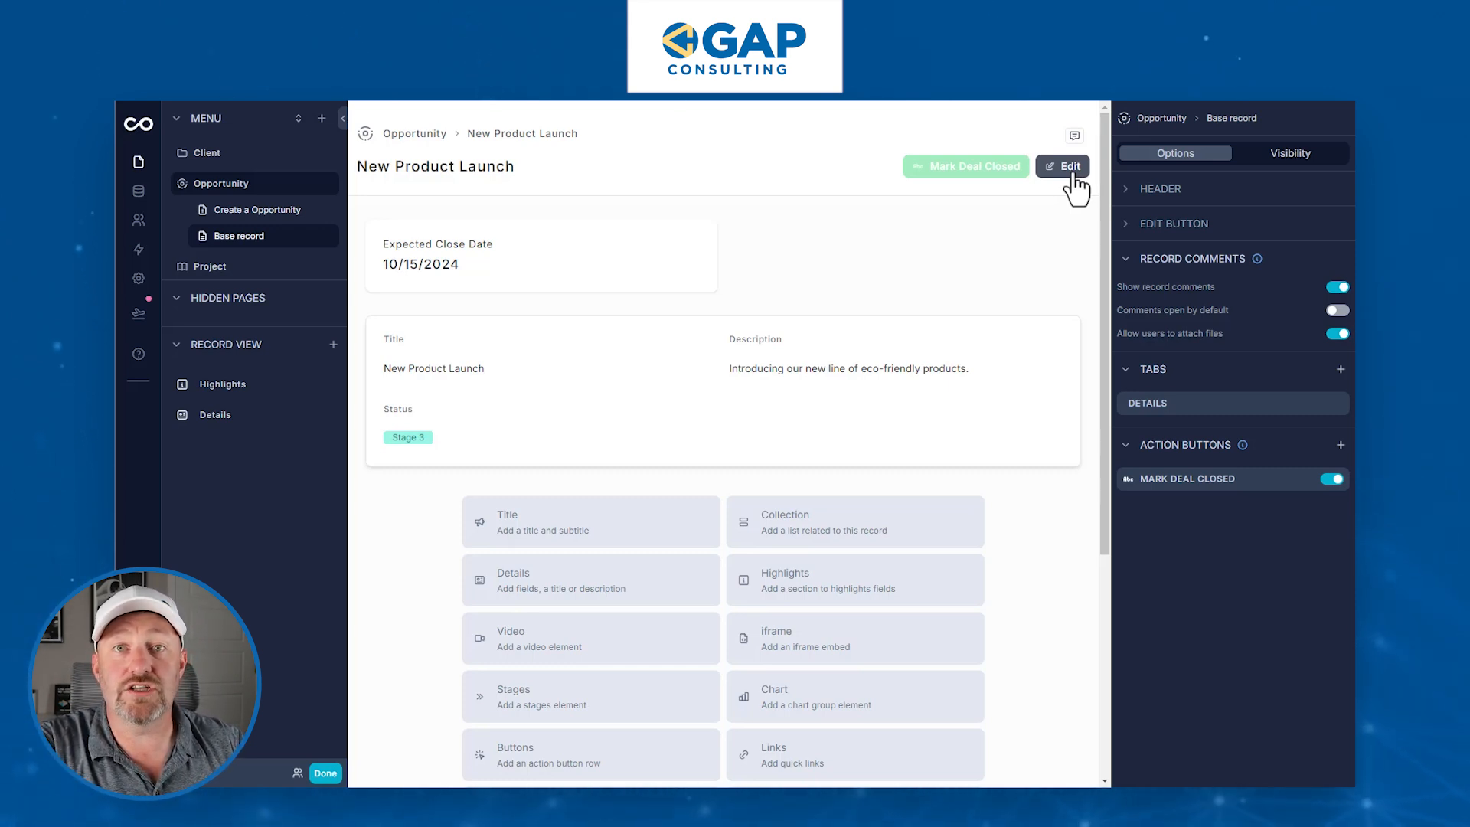
left_click(1151, 230)
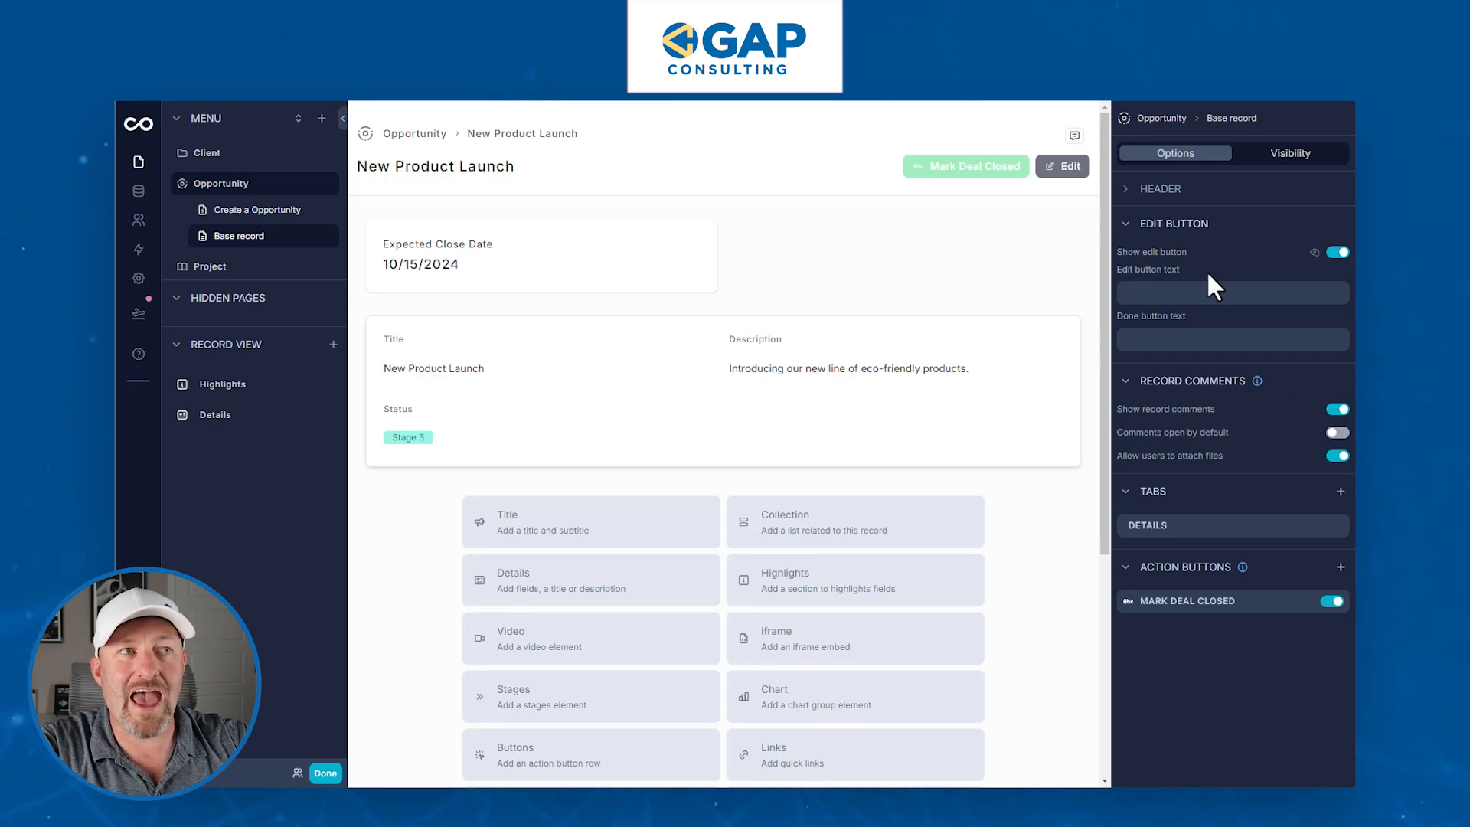
left_click(1187, 235)
mouse_move(1233, 480)
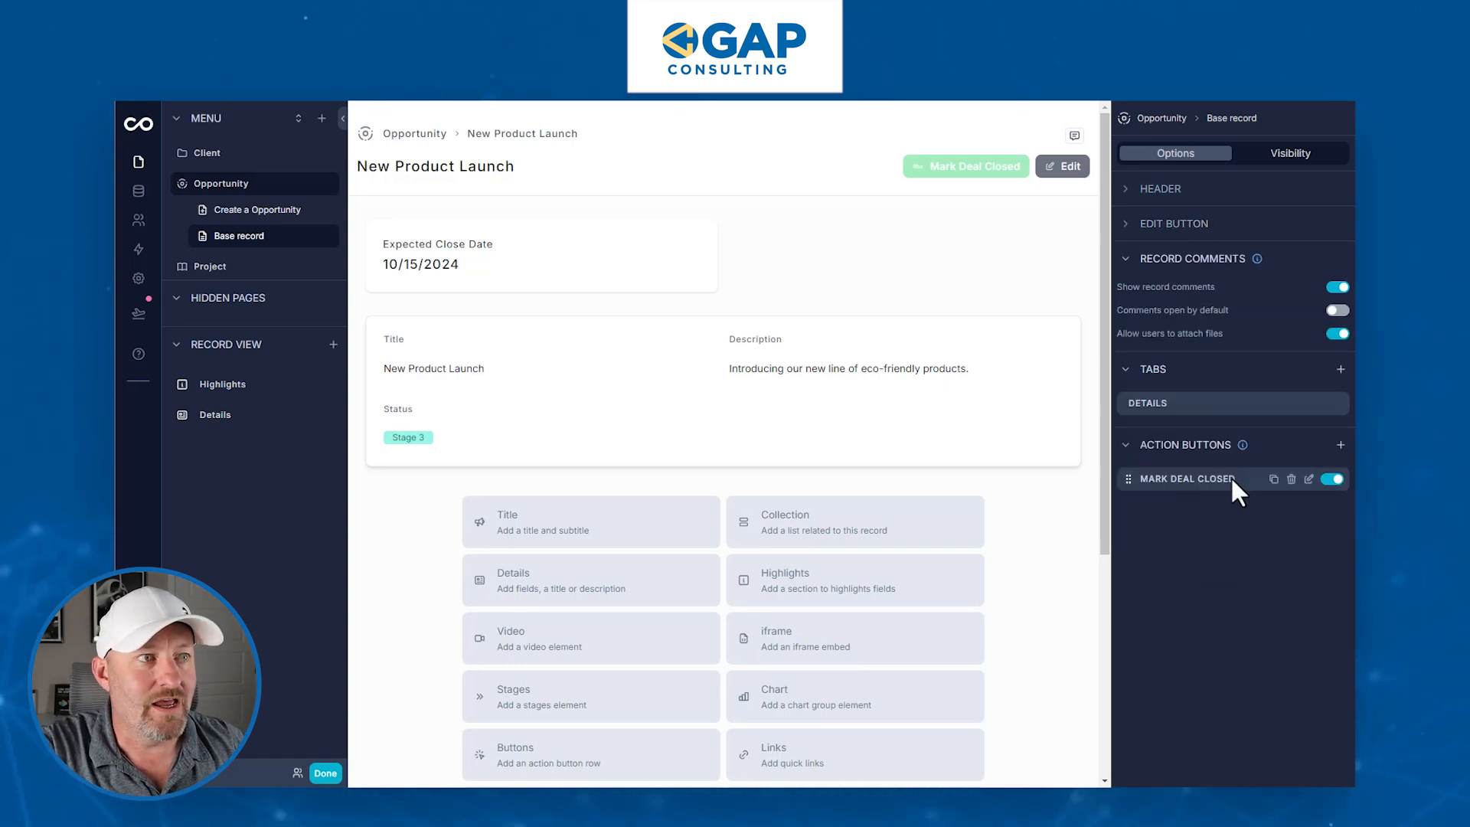
left_click(1309, 480)
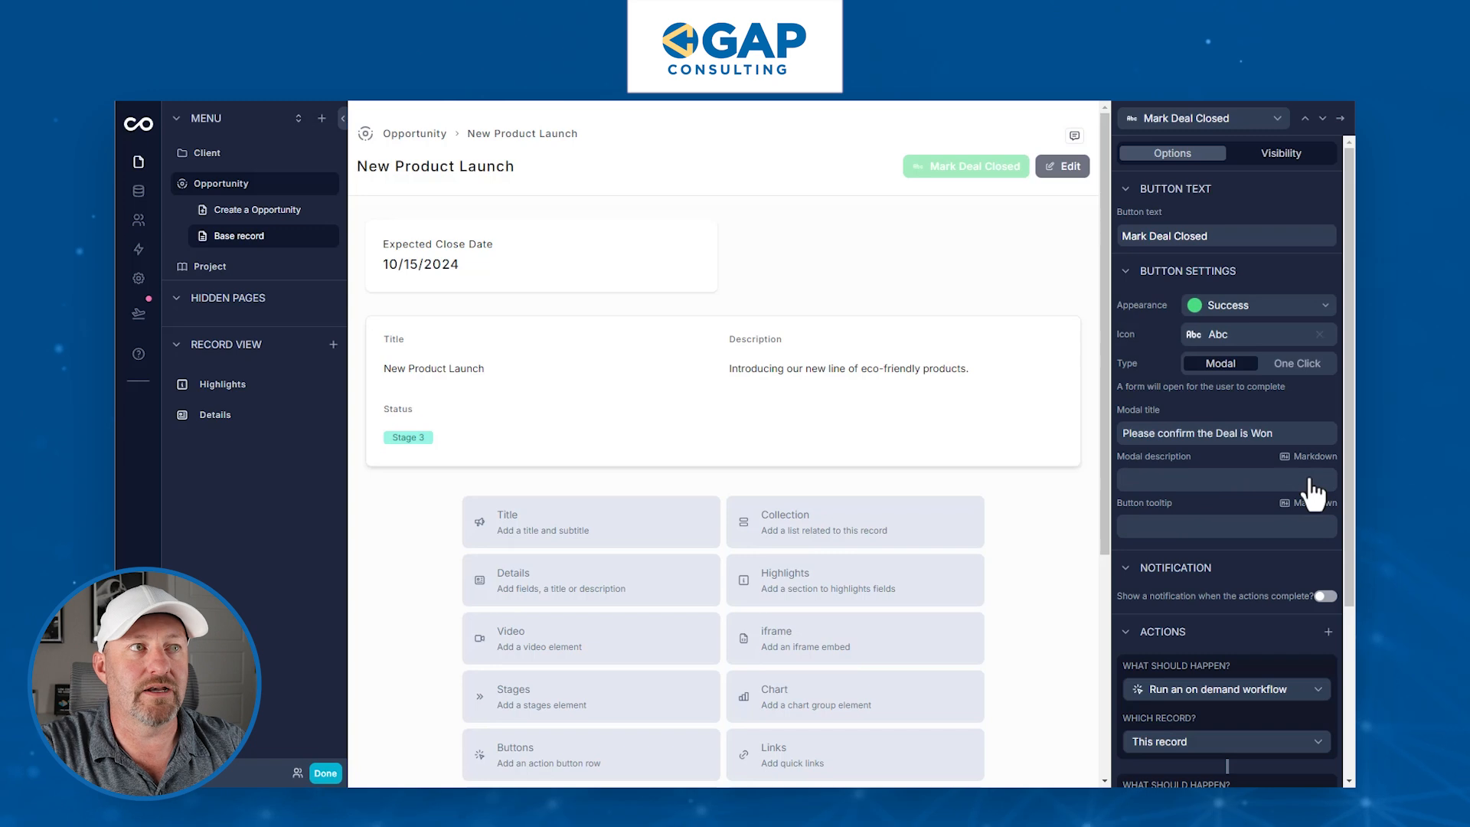
Set the Mark Deal Closed button's icon to ActivityHeartbeat and its modal description to "Here's a description".
triple_click(1138, 238)
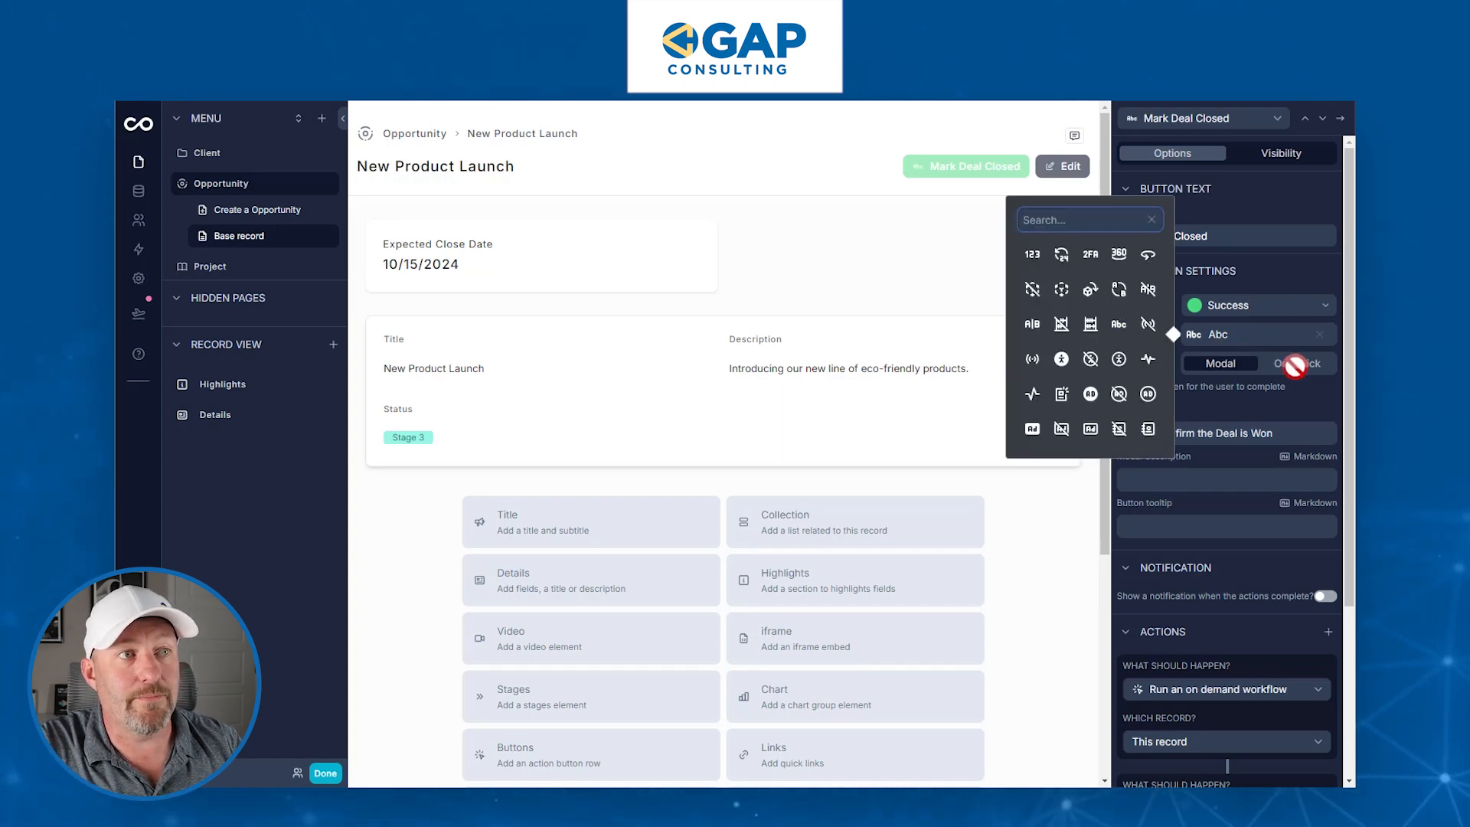
left_click(1147, 358)
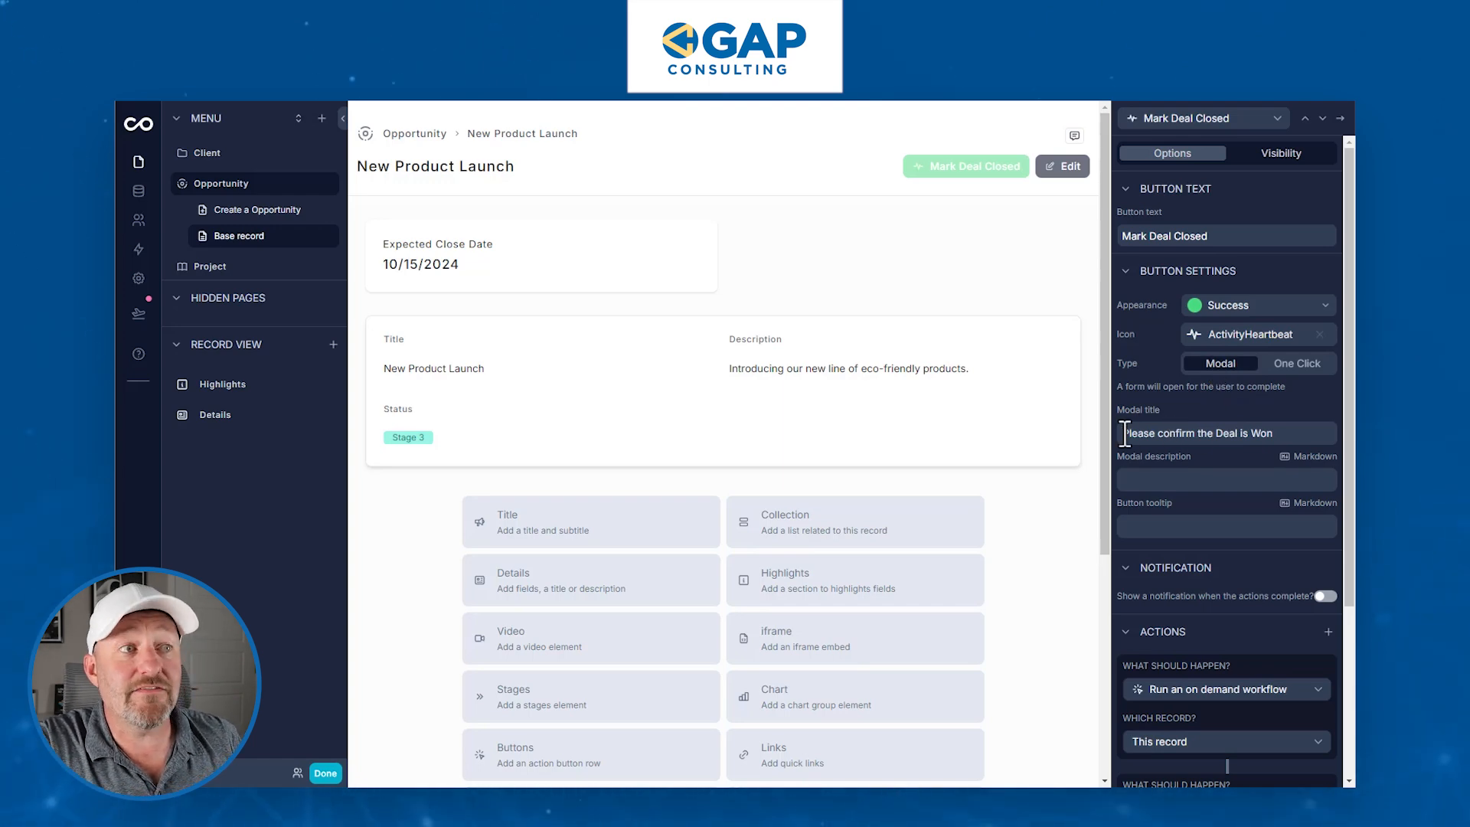
left_click(1195, 480)
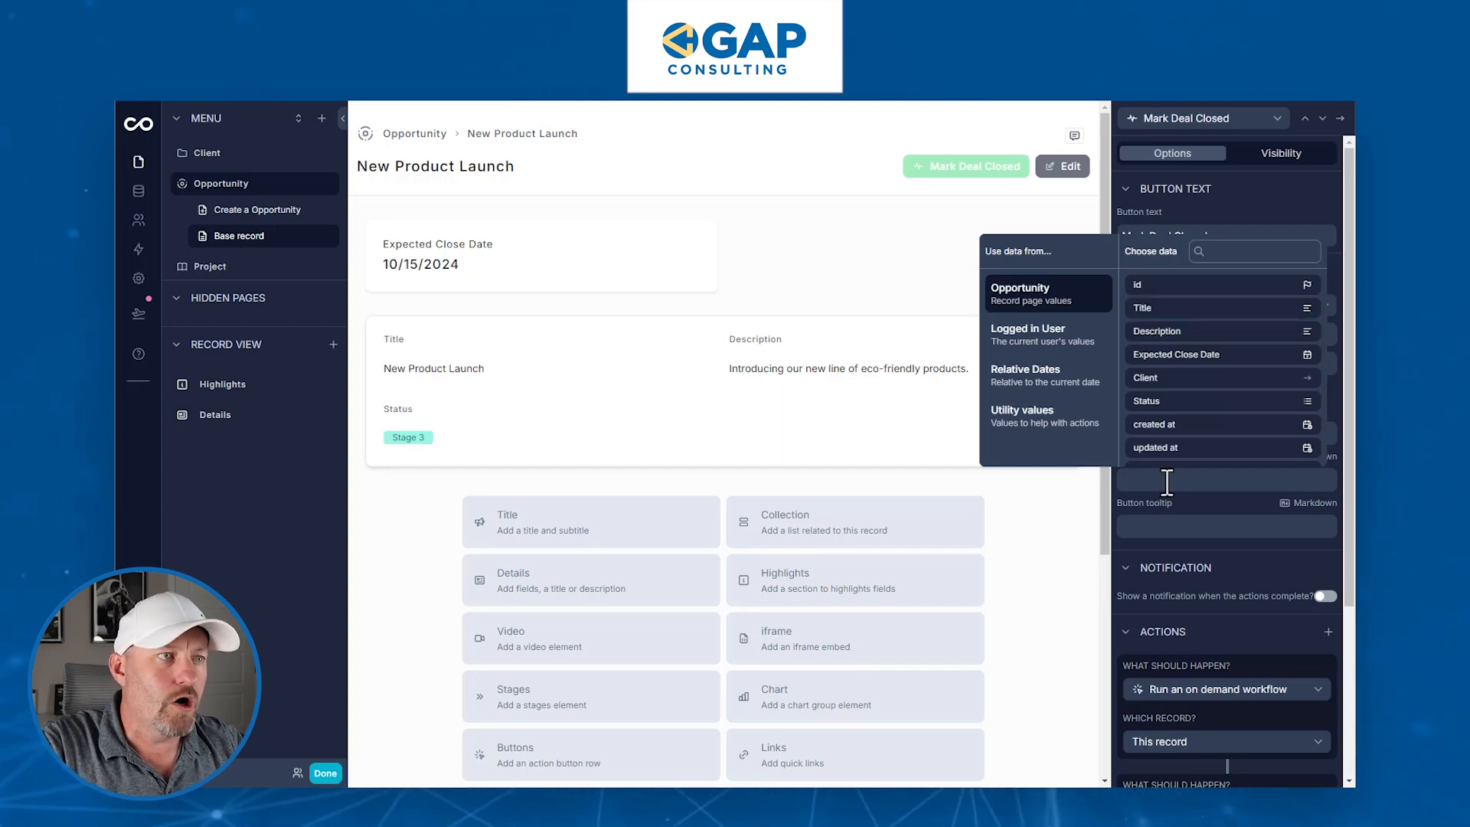
type("Here's a description")
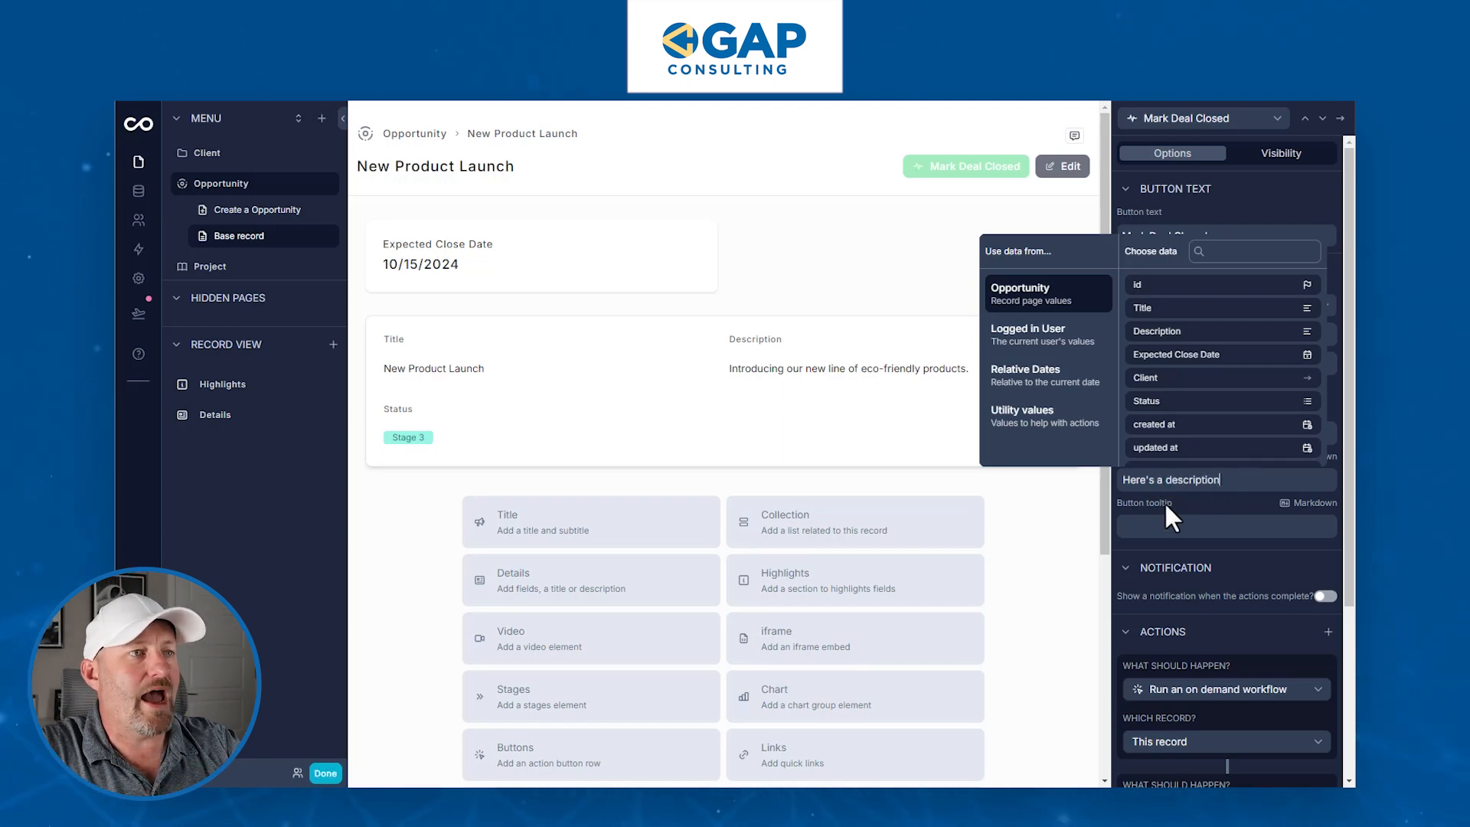
left_click(1186, 507)
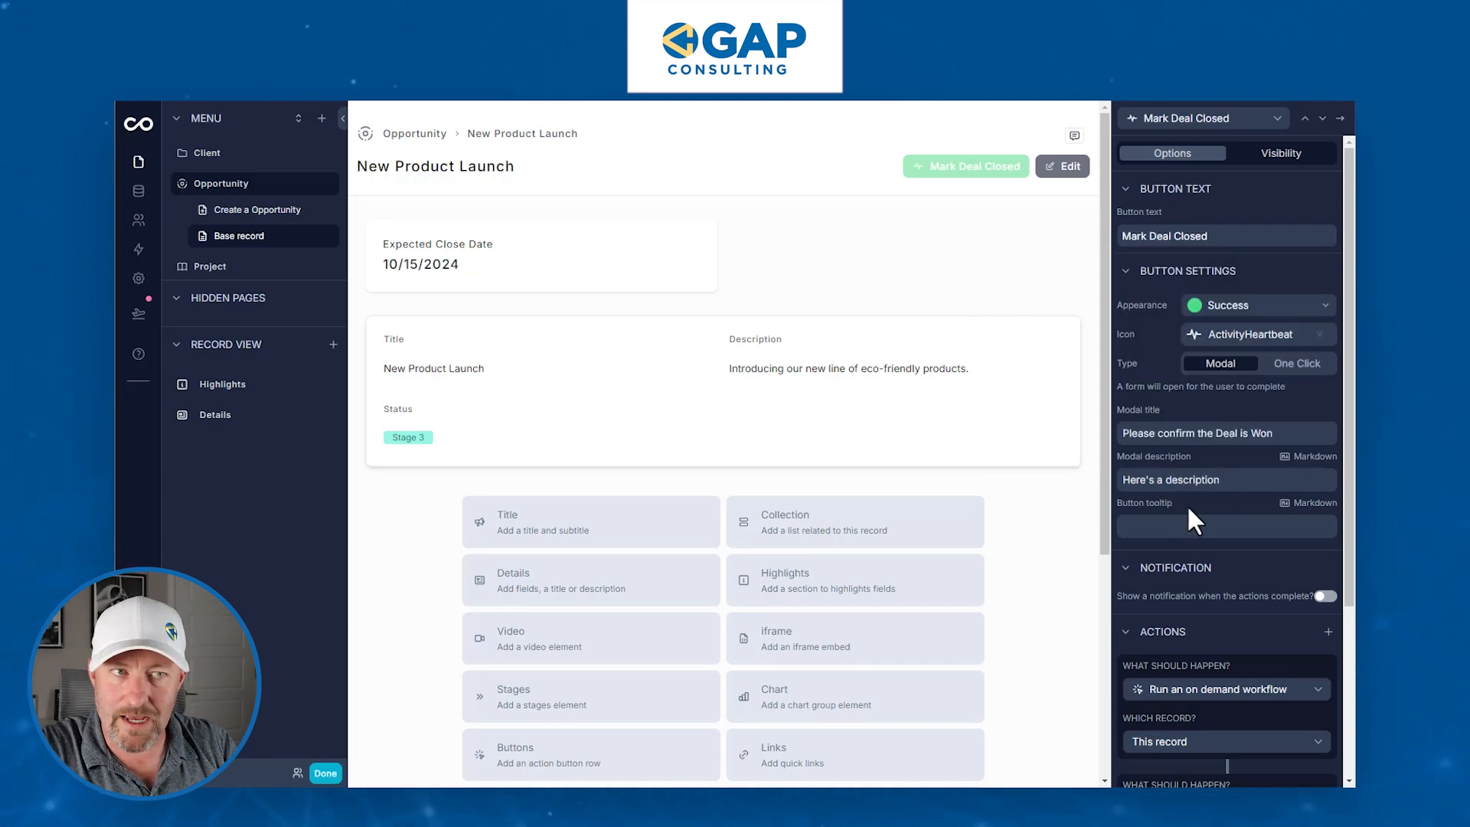
Enable the notification shown when the button's actions complete, with the text "This is now complete", and collapse the notification settings.
scroll(1186, 504, "down", 2)
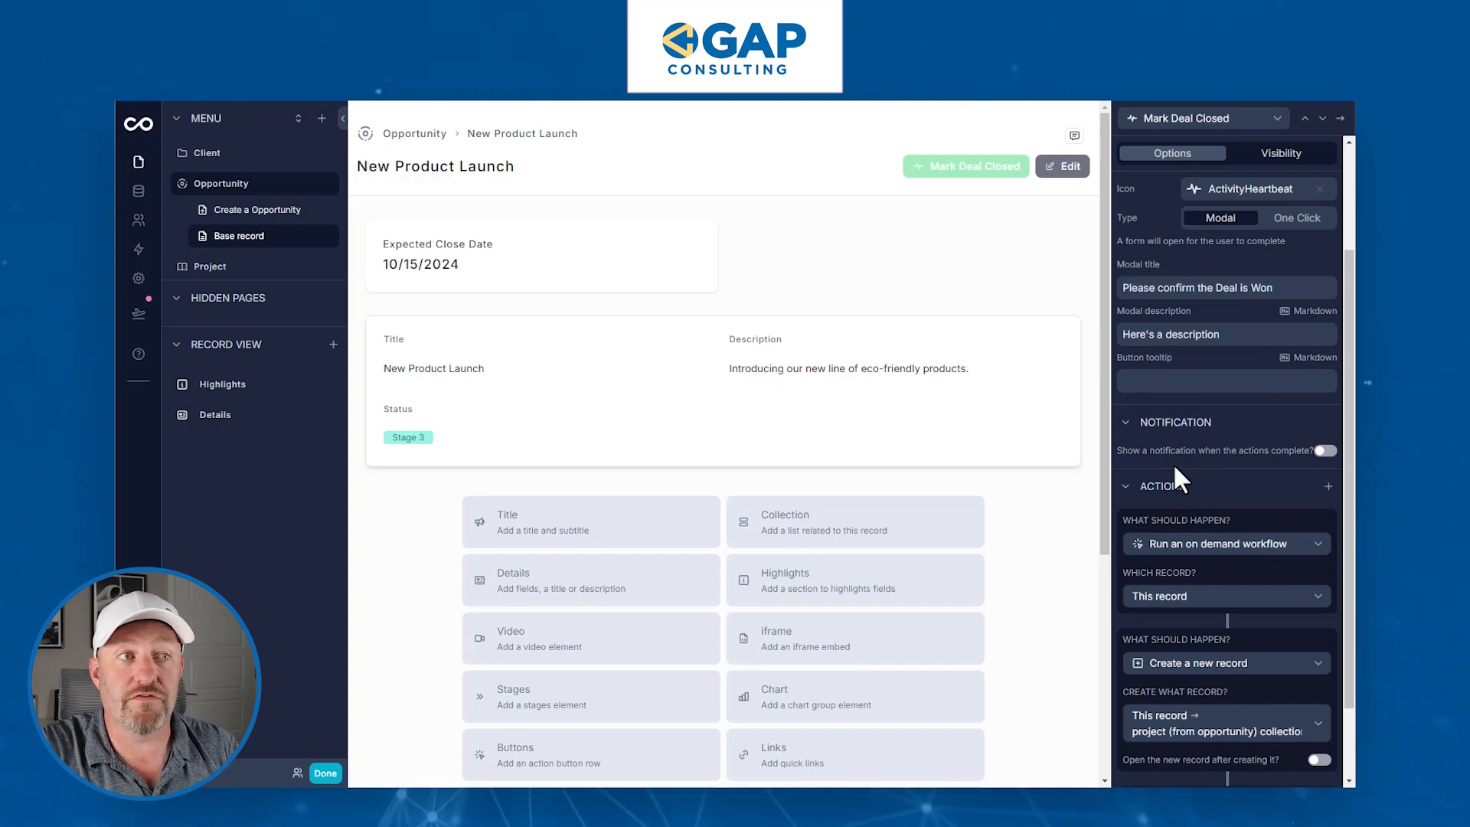
left_click(1324, 451)
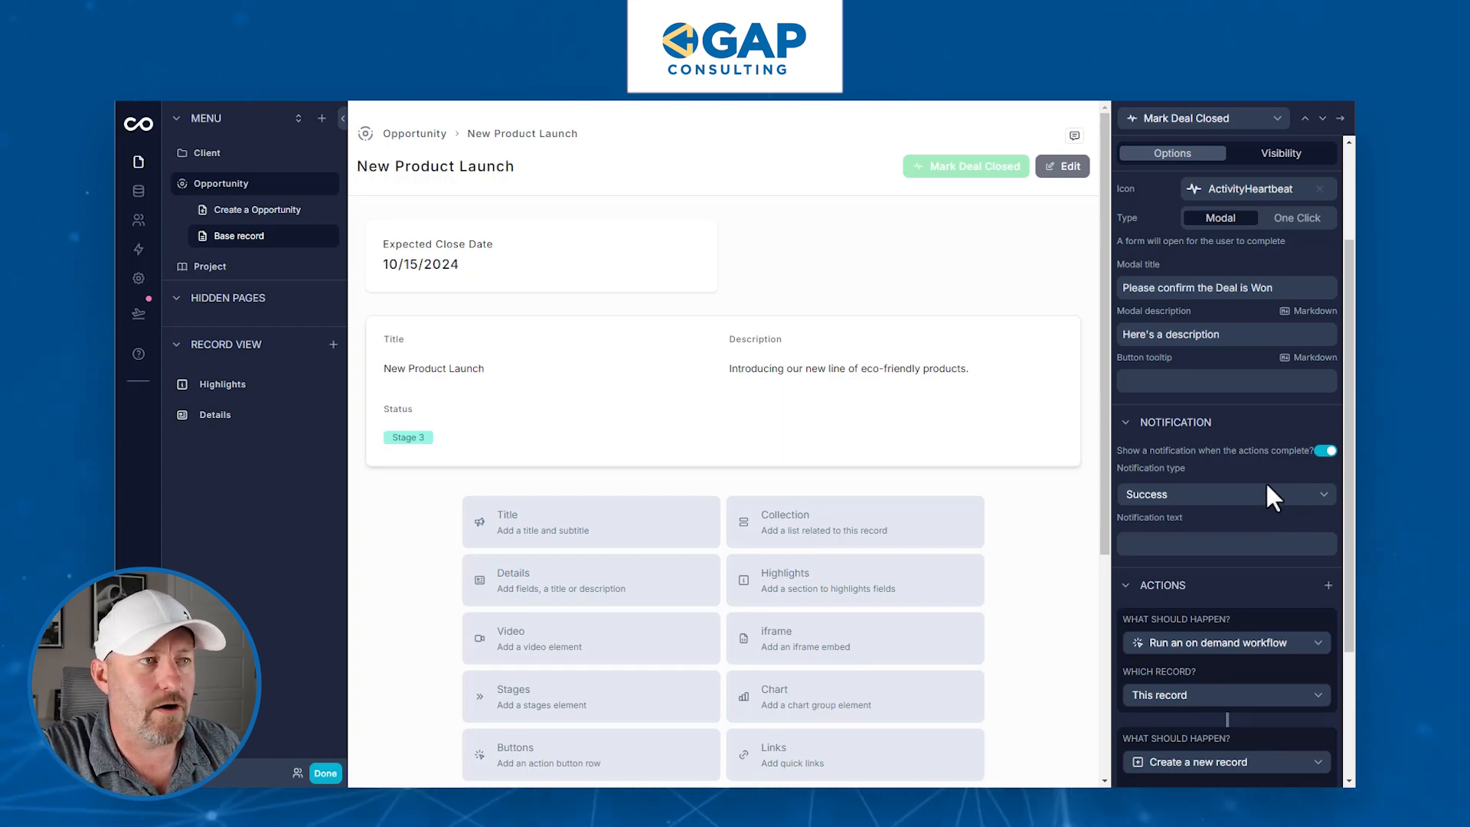
left_click(1183, 544)
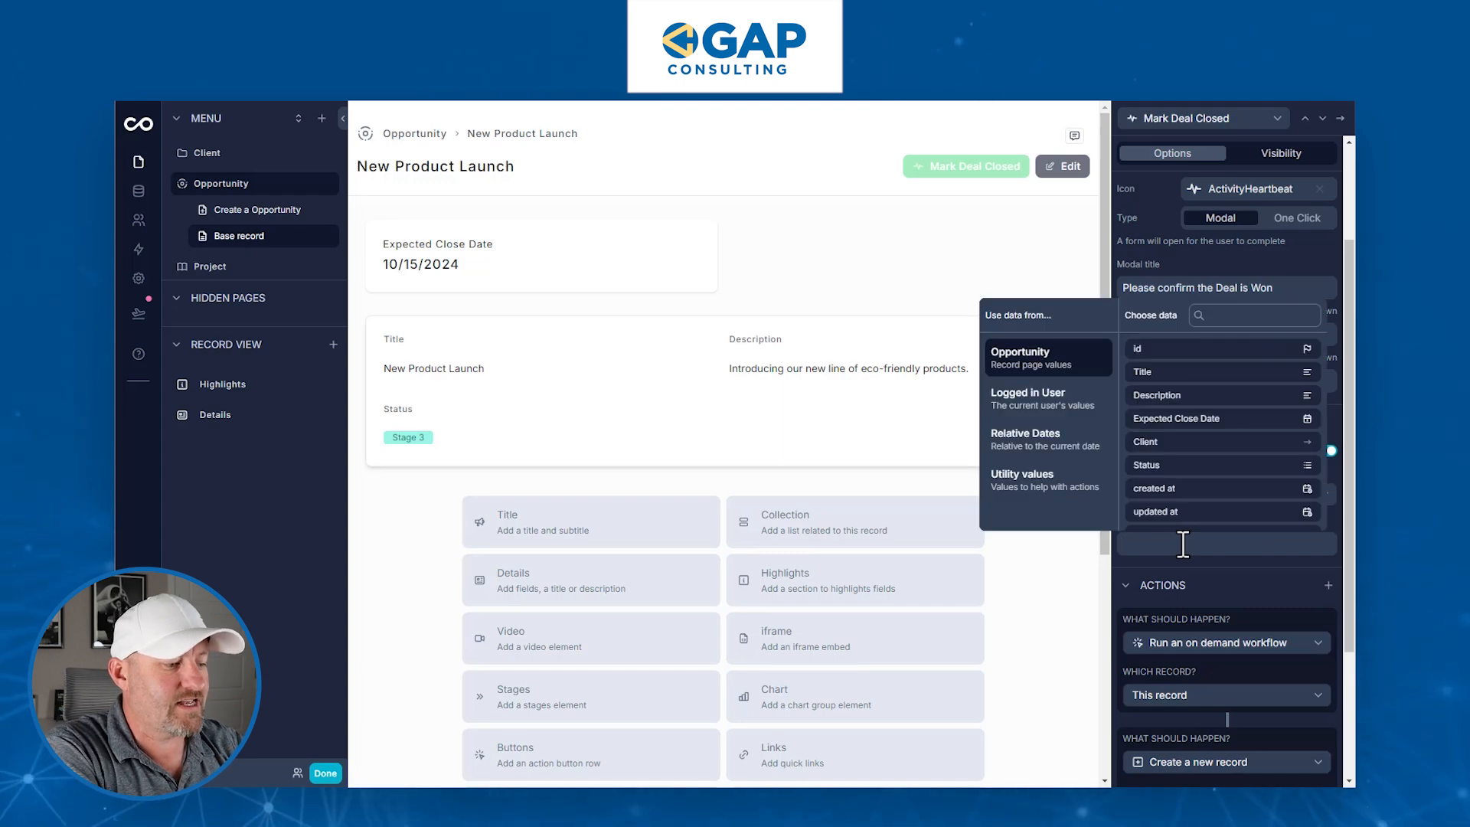
type("This is now complete")
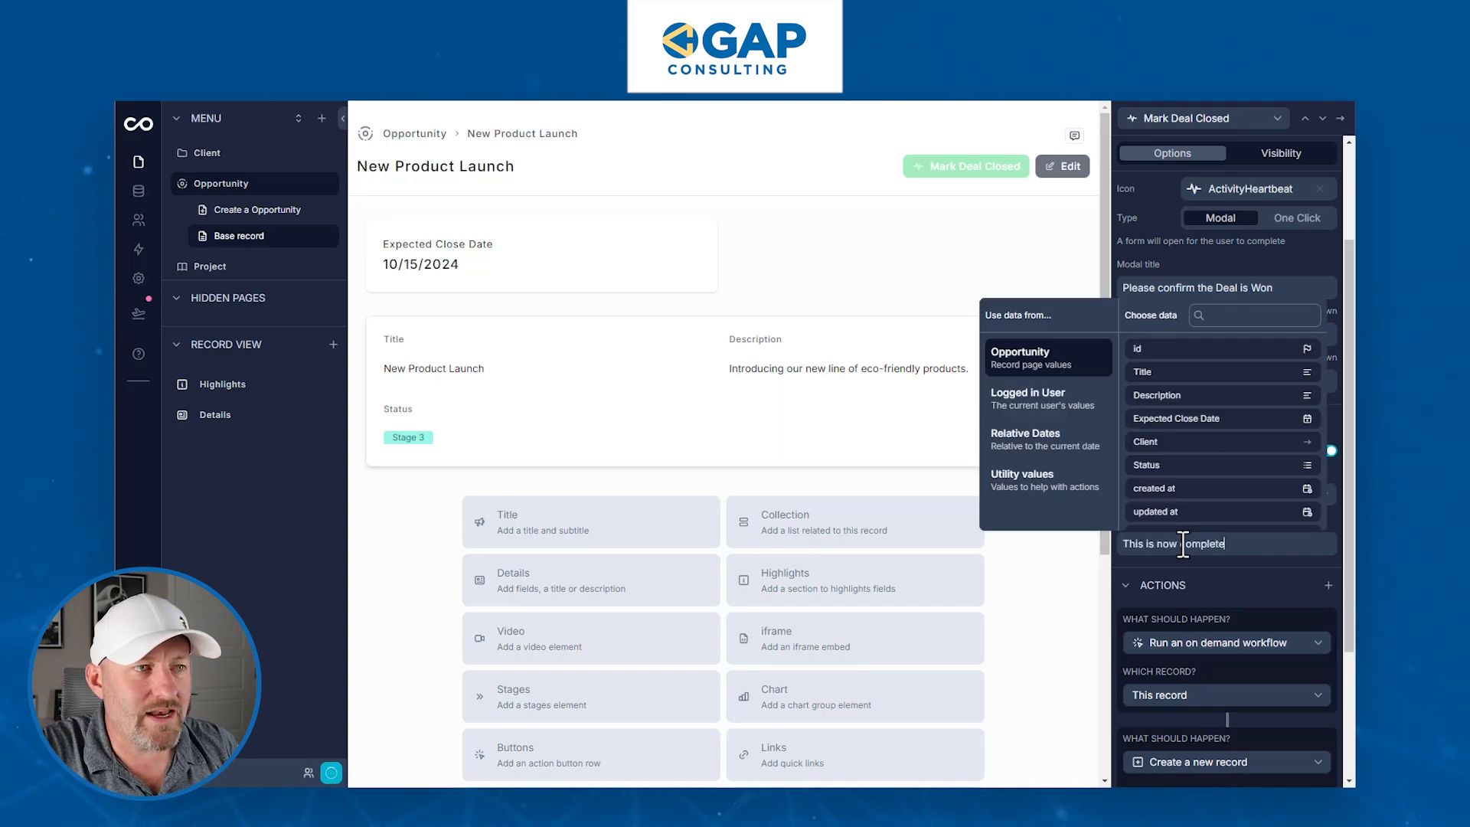
left_click(1231, 569)
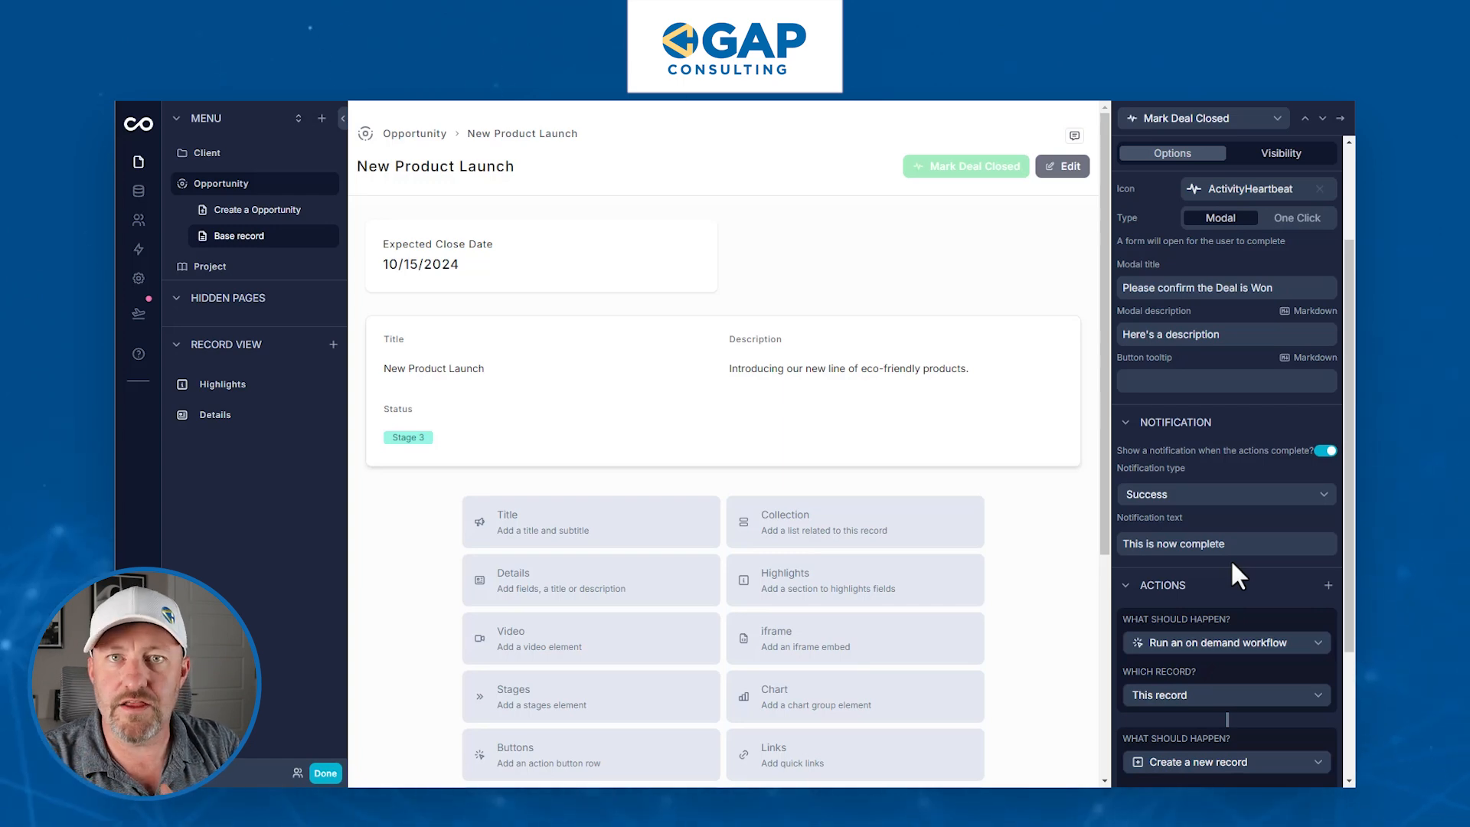
left_click(1208, 436)
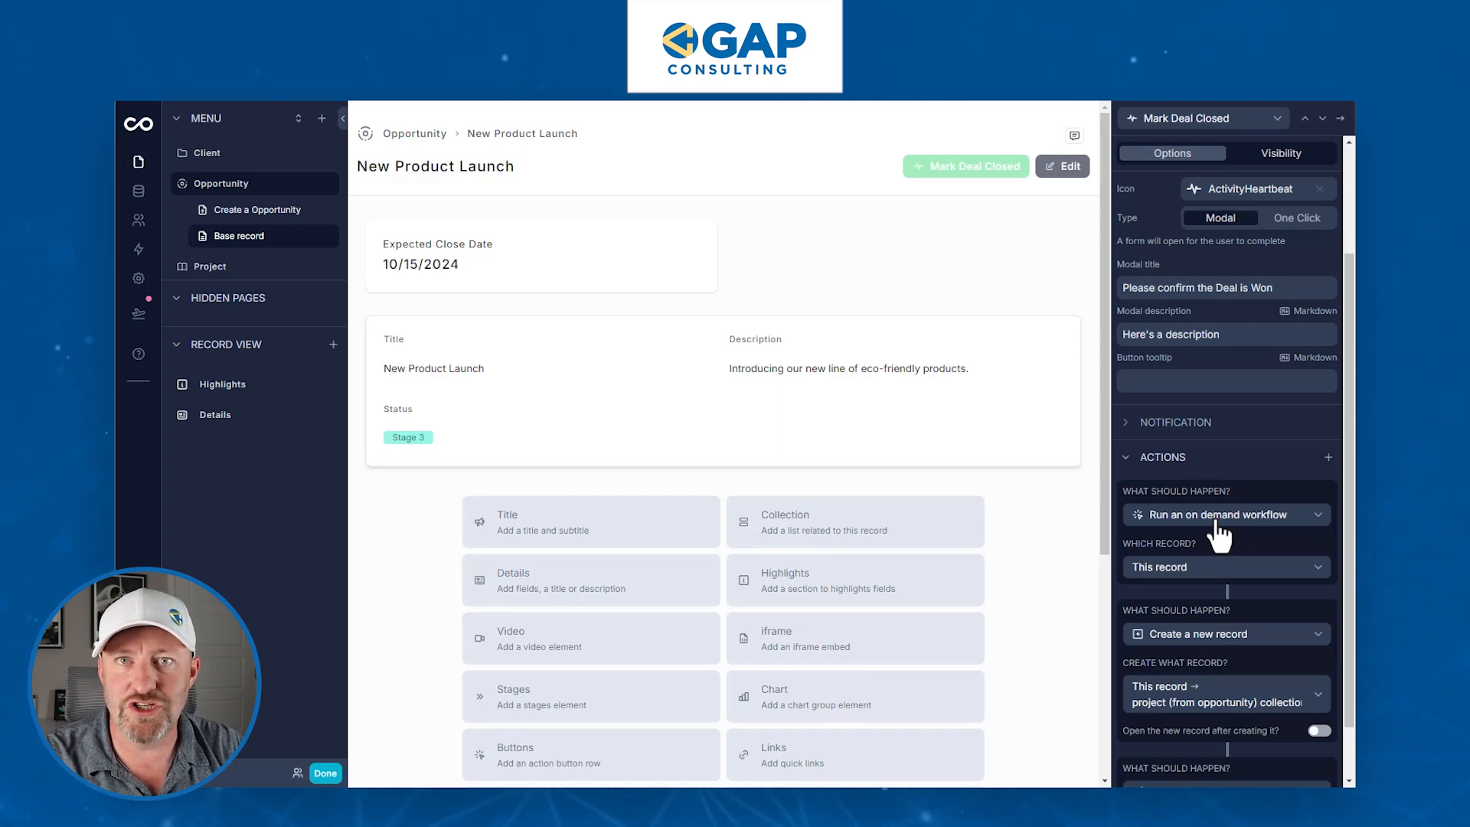
Review the button's modal settings and action sequence, and open the workflows page in a separate browser tab.
scroll(1213, 523, "up", 2)
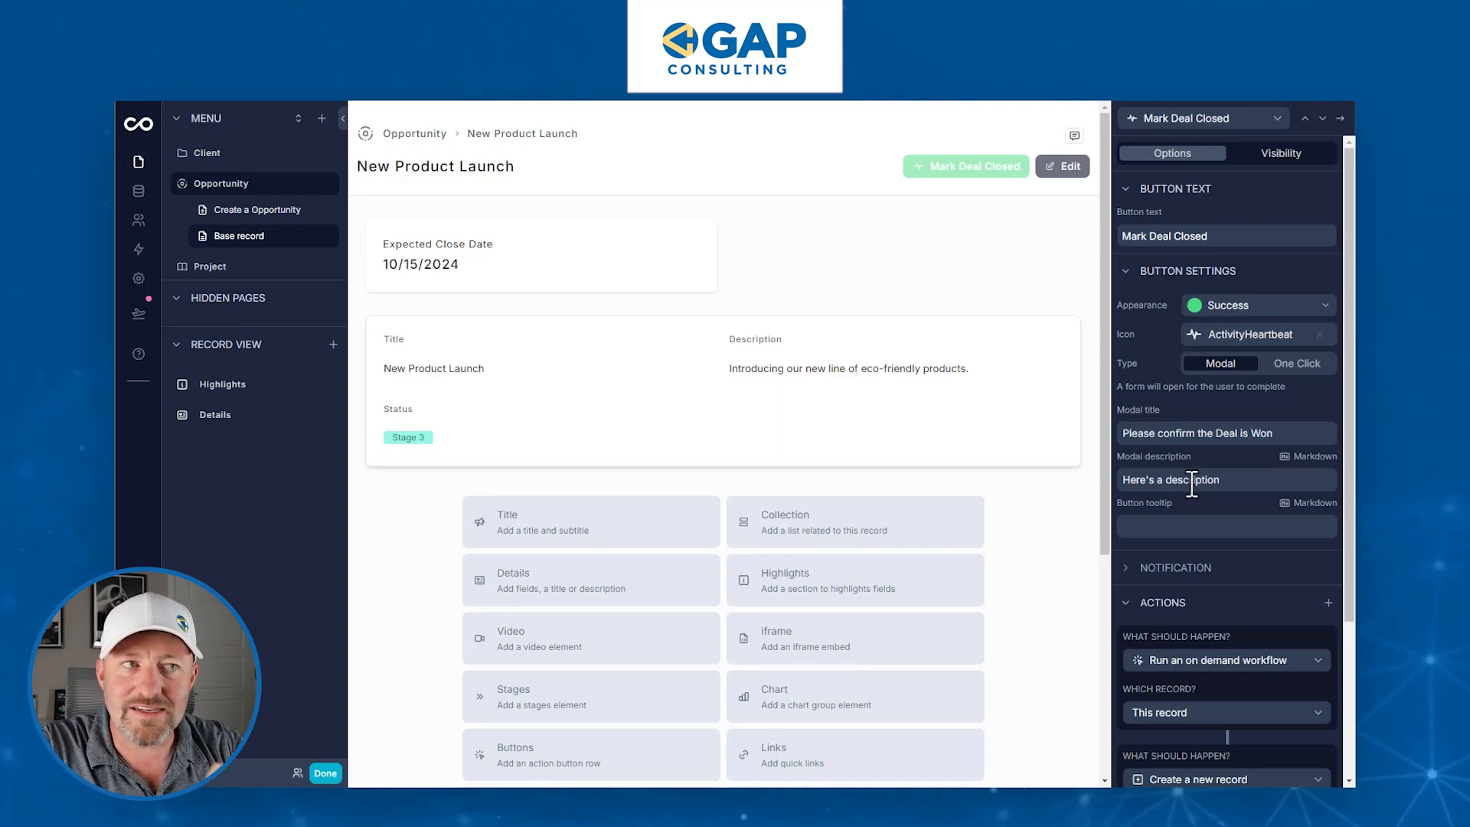
scroll(1192, 484, "down", 3)
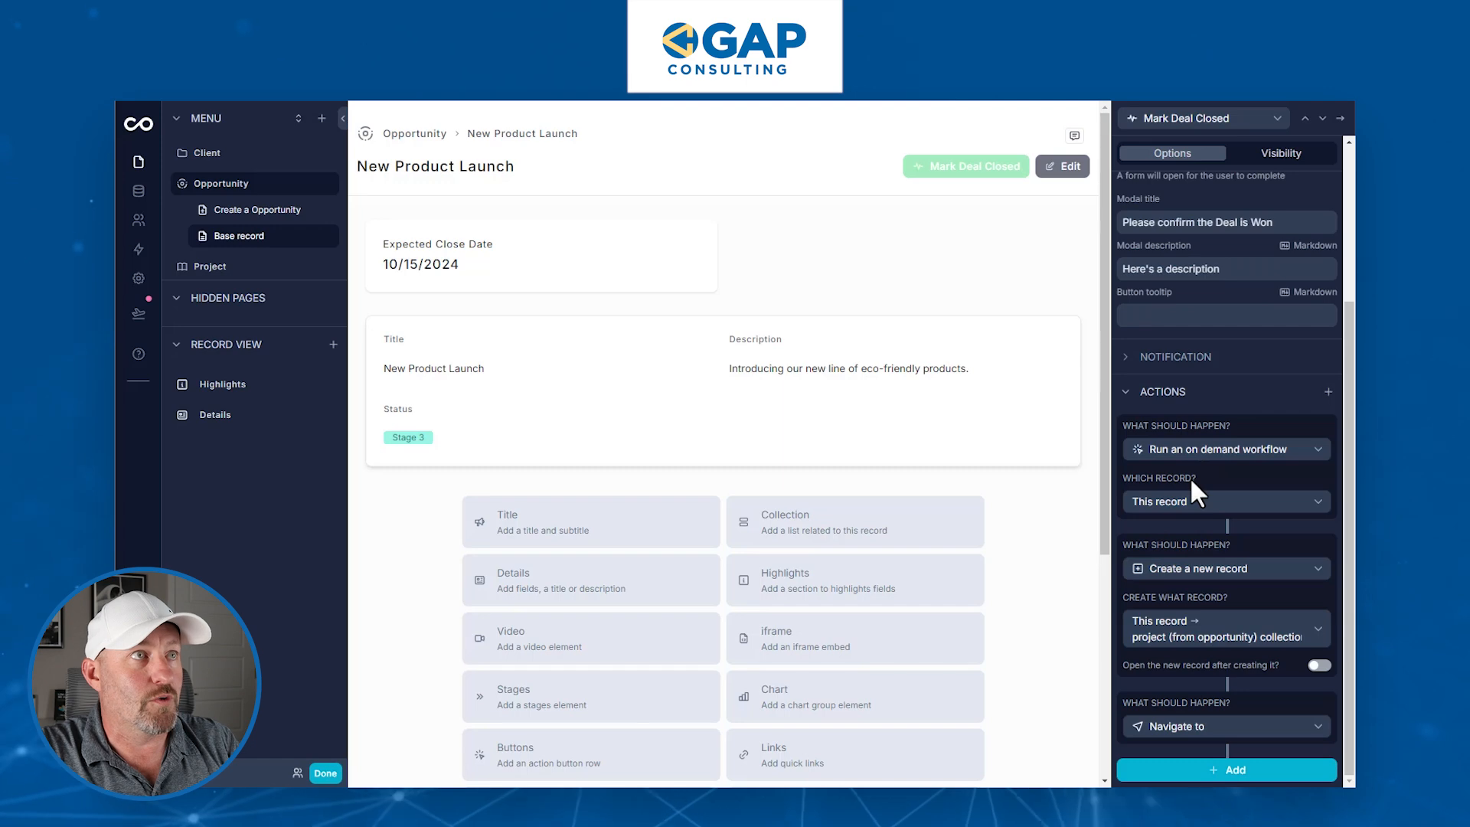
right_click(132, 245)
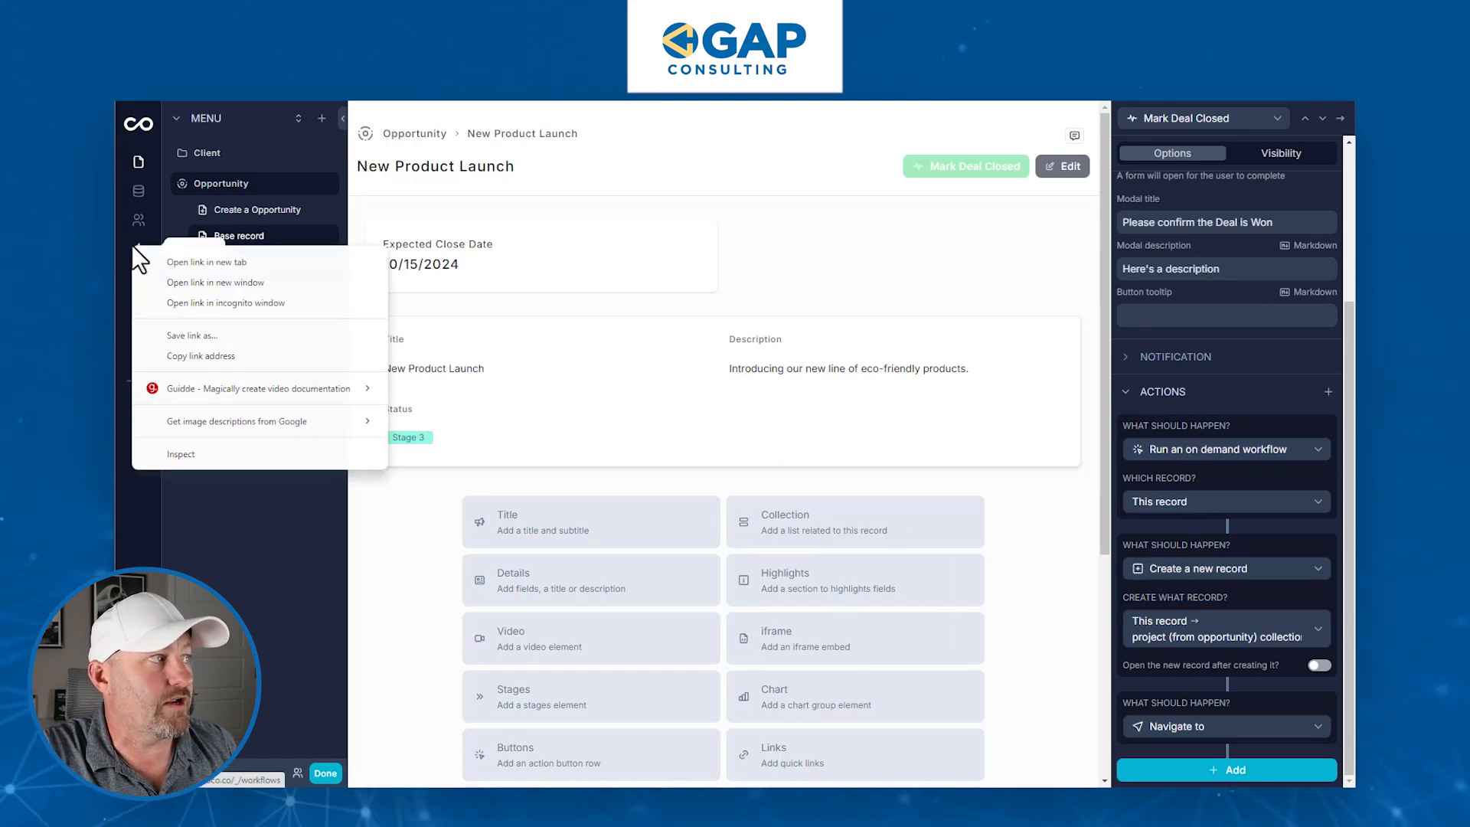
left_click(156, 257)
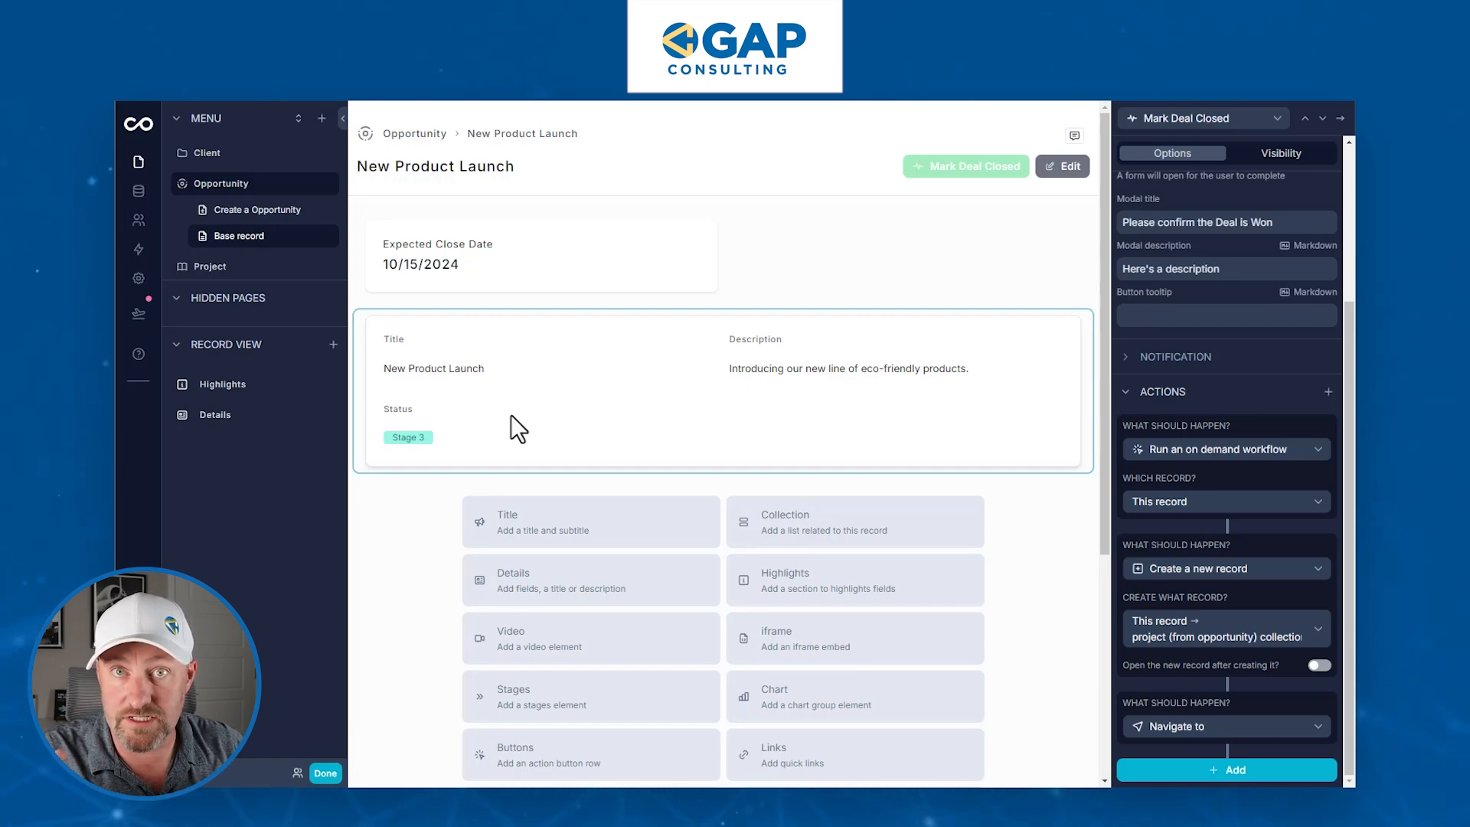
Examine the Create a new record action's target record options and its Name, Start Date and End Date form fields.
left_click(1201, 637)
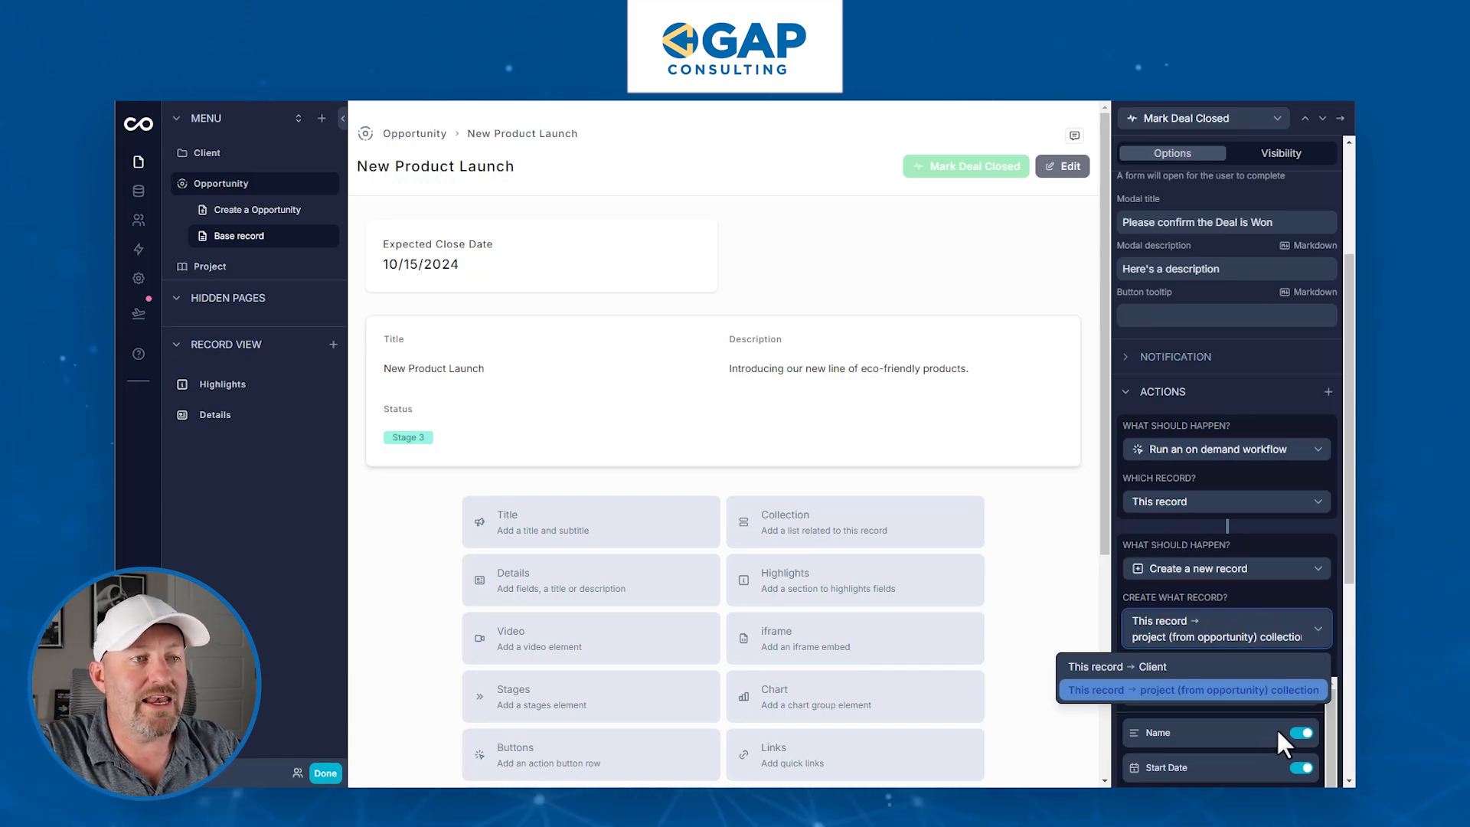
left_click(1330, 736)
left_click(1316, 755)
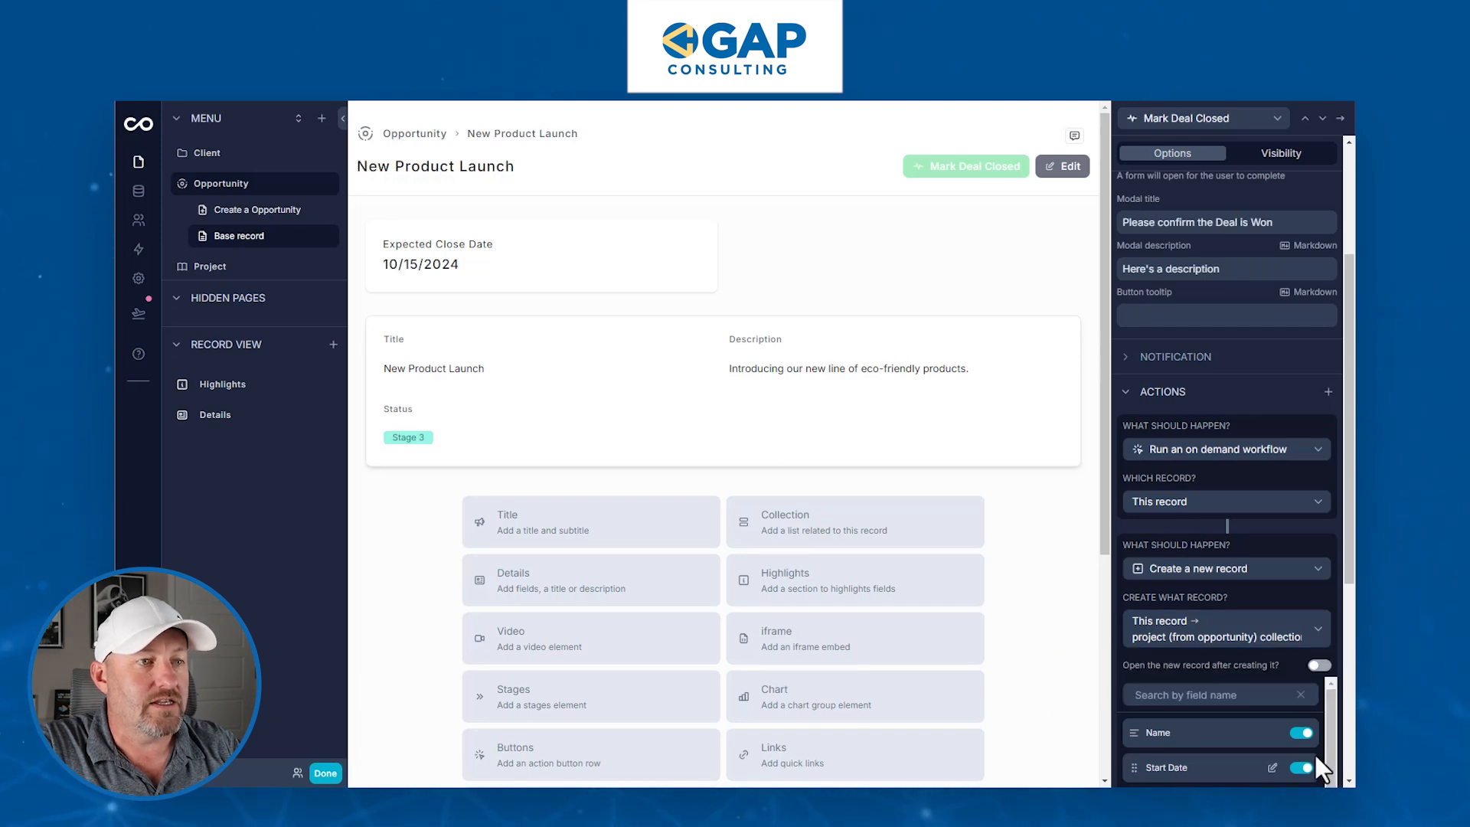
scroll(1282, 748, "down", 2)
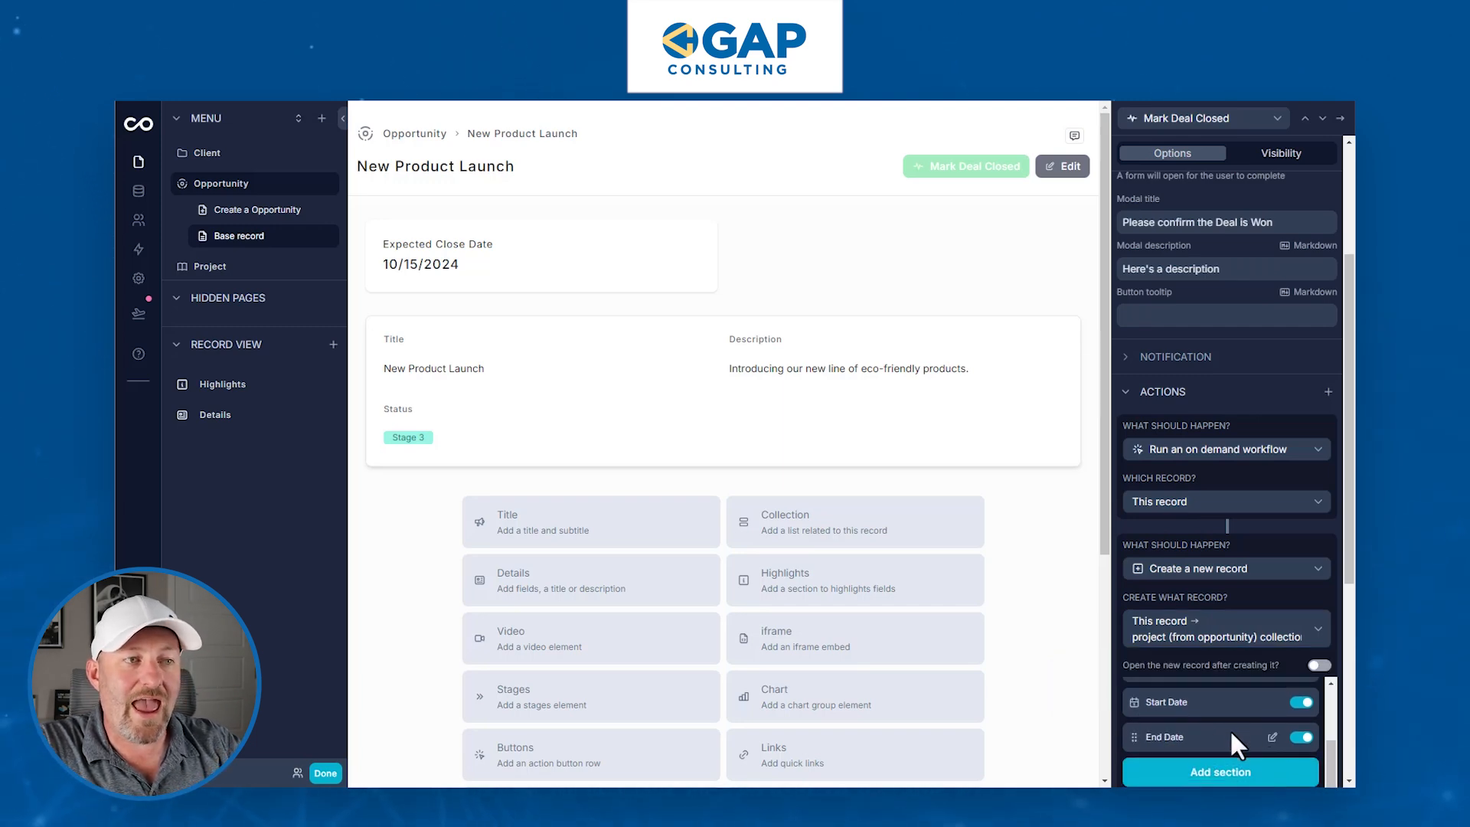
scroll(1231, 740, "up", 2)
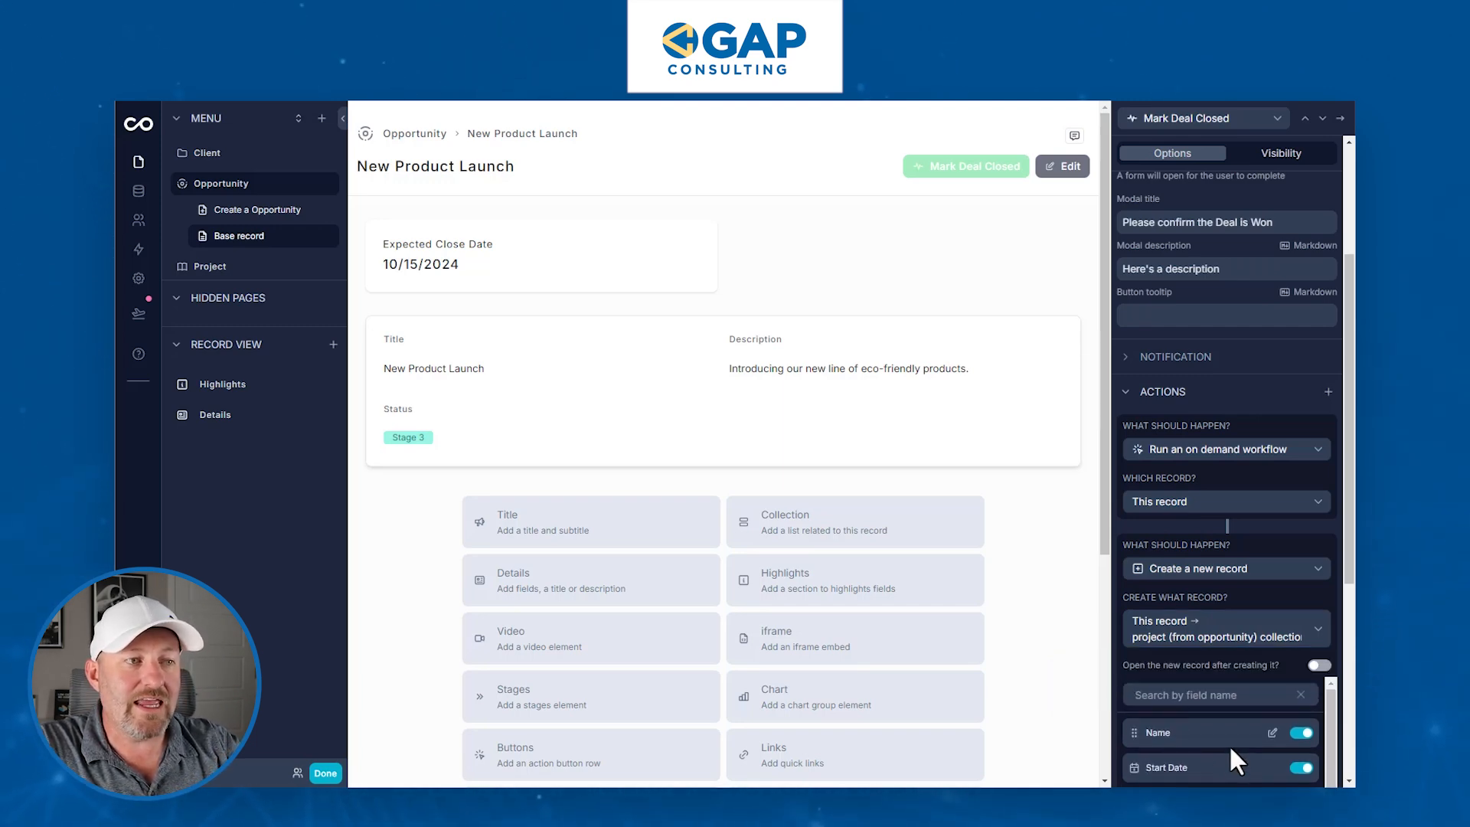
Review the input settings and default values of the Name, Start Date and End Date fields in the Create a new record action.
left_click(1273, 733)
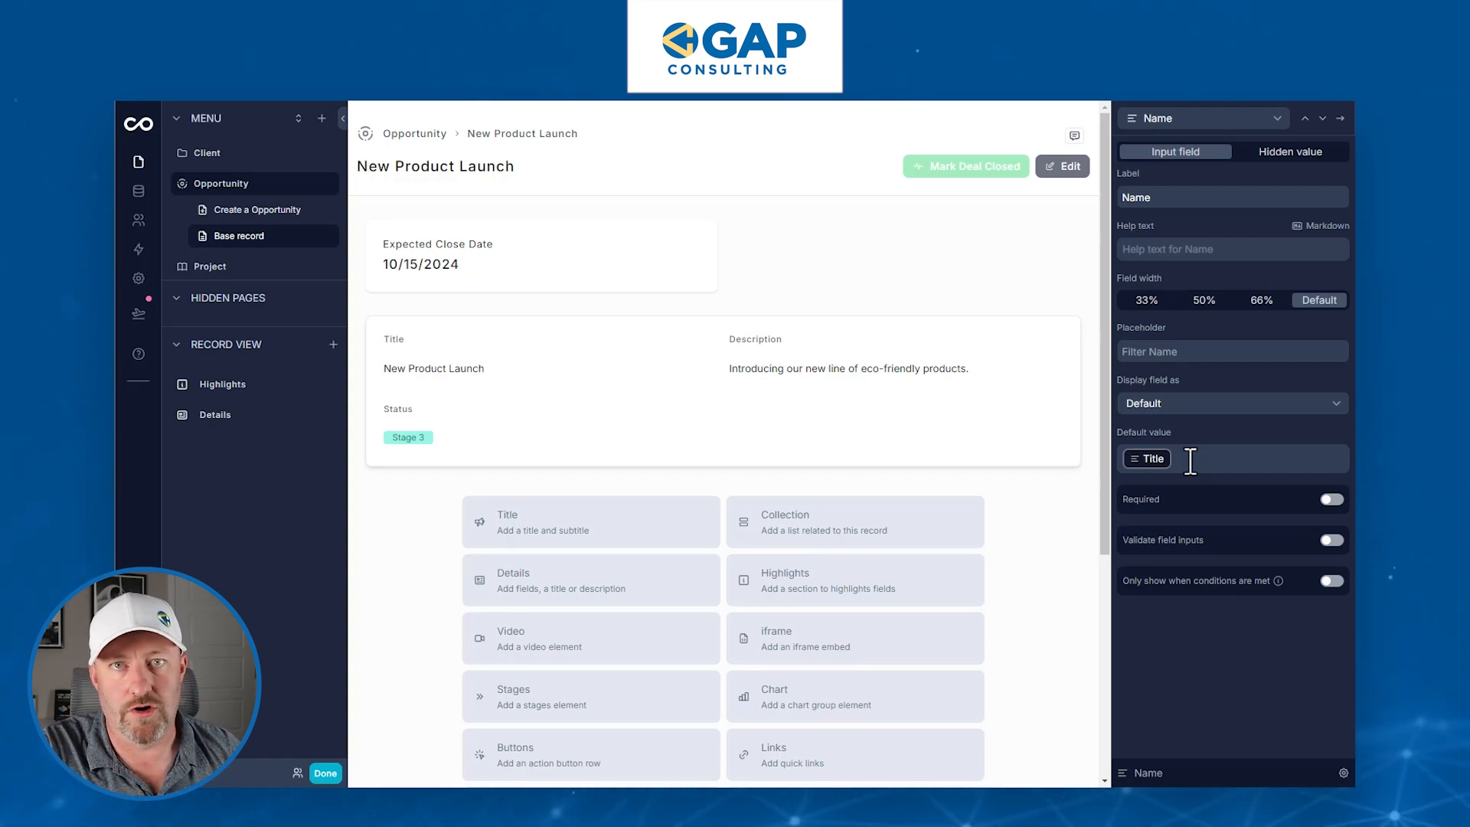
left_click(1340, 118)
scroll(1215, 679, "down", 2)
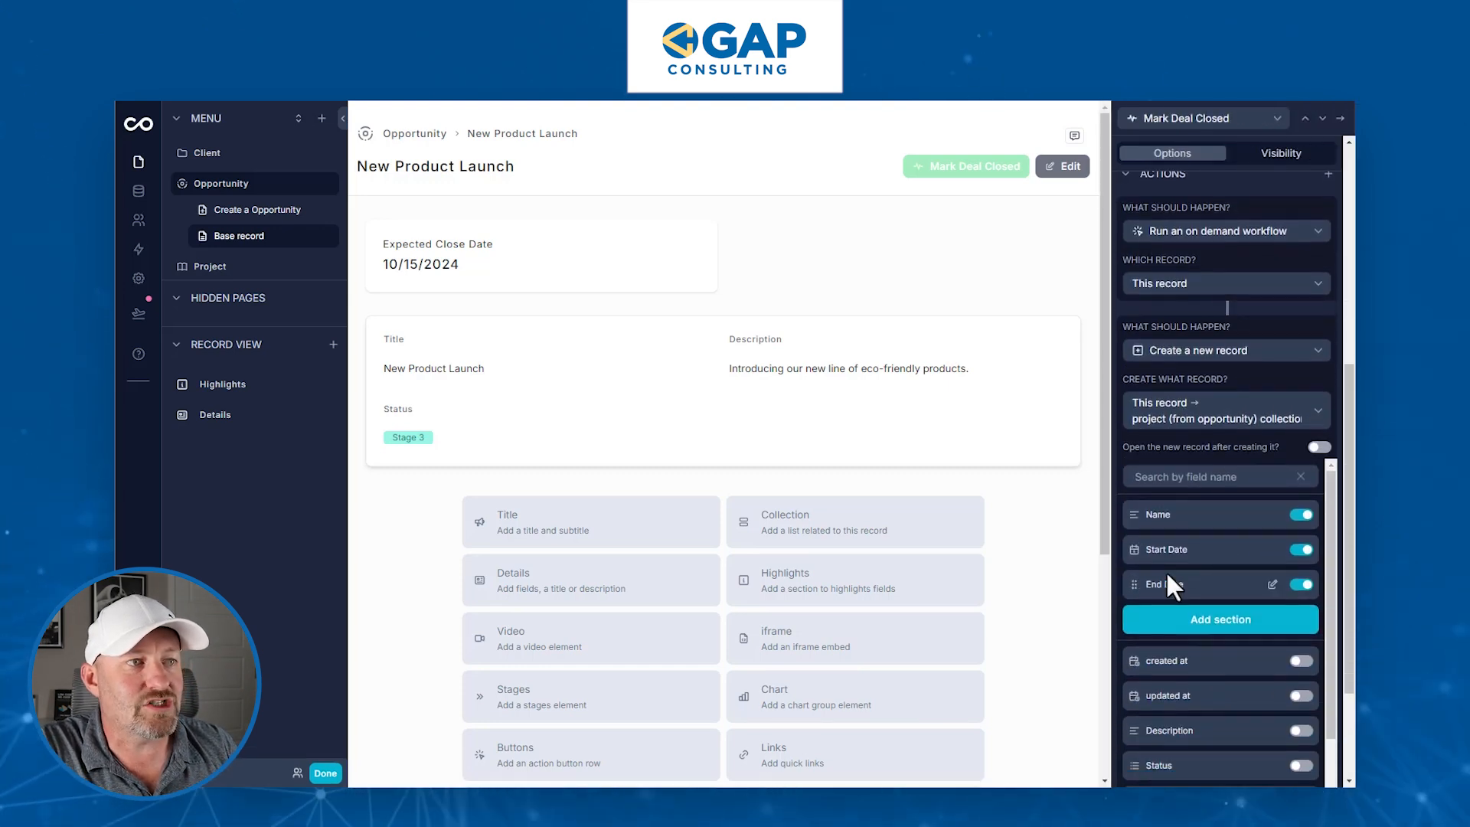
left_click(1271, 550)
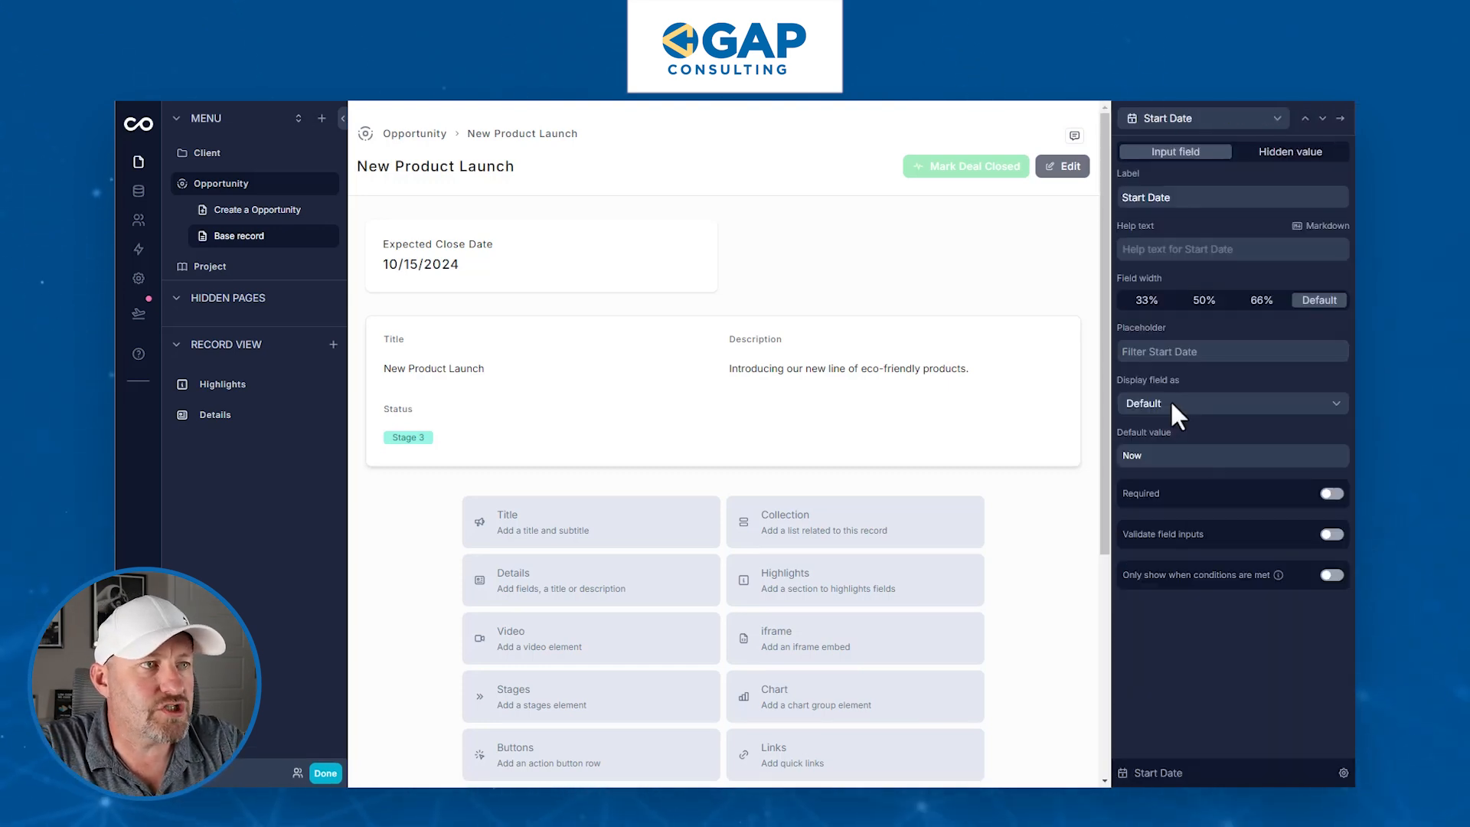
left_click(1170, 456)
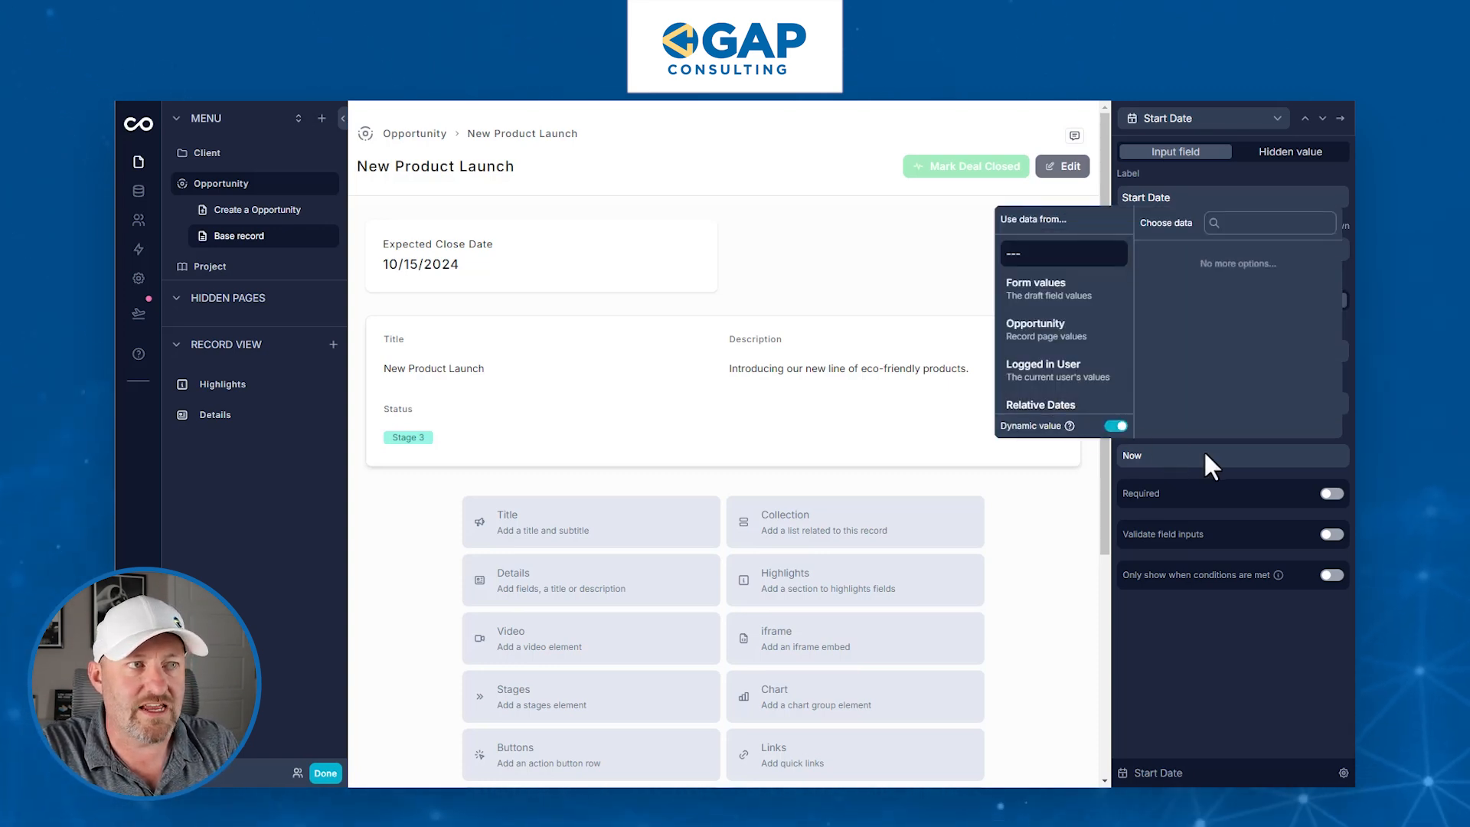
left_click(1218, 469)
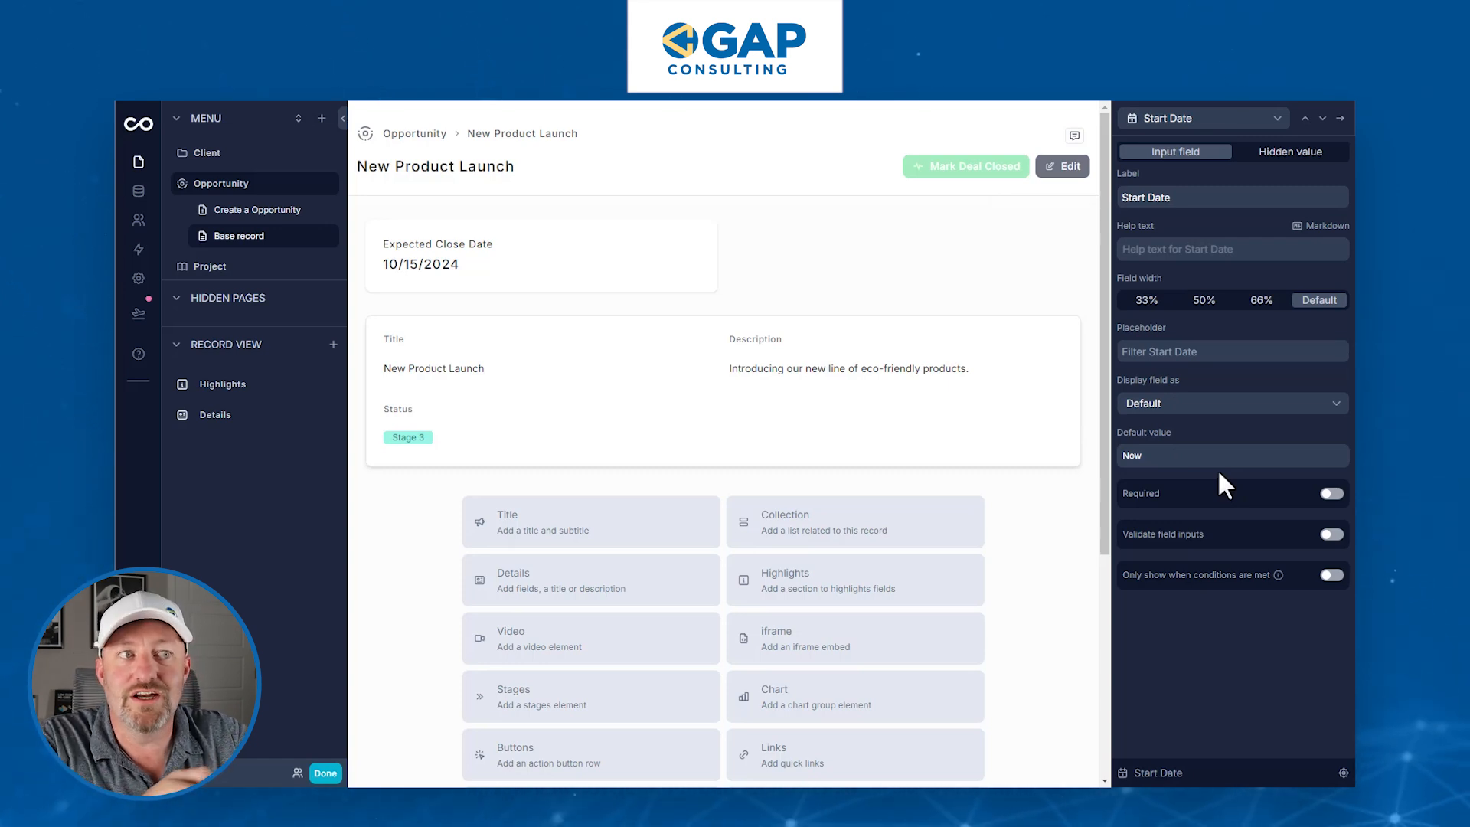
left_click(1340, 118)
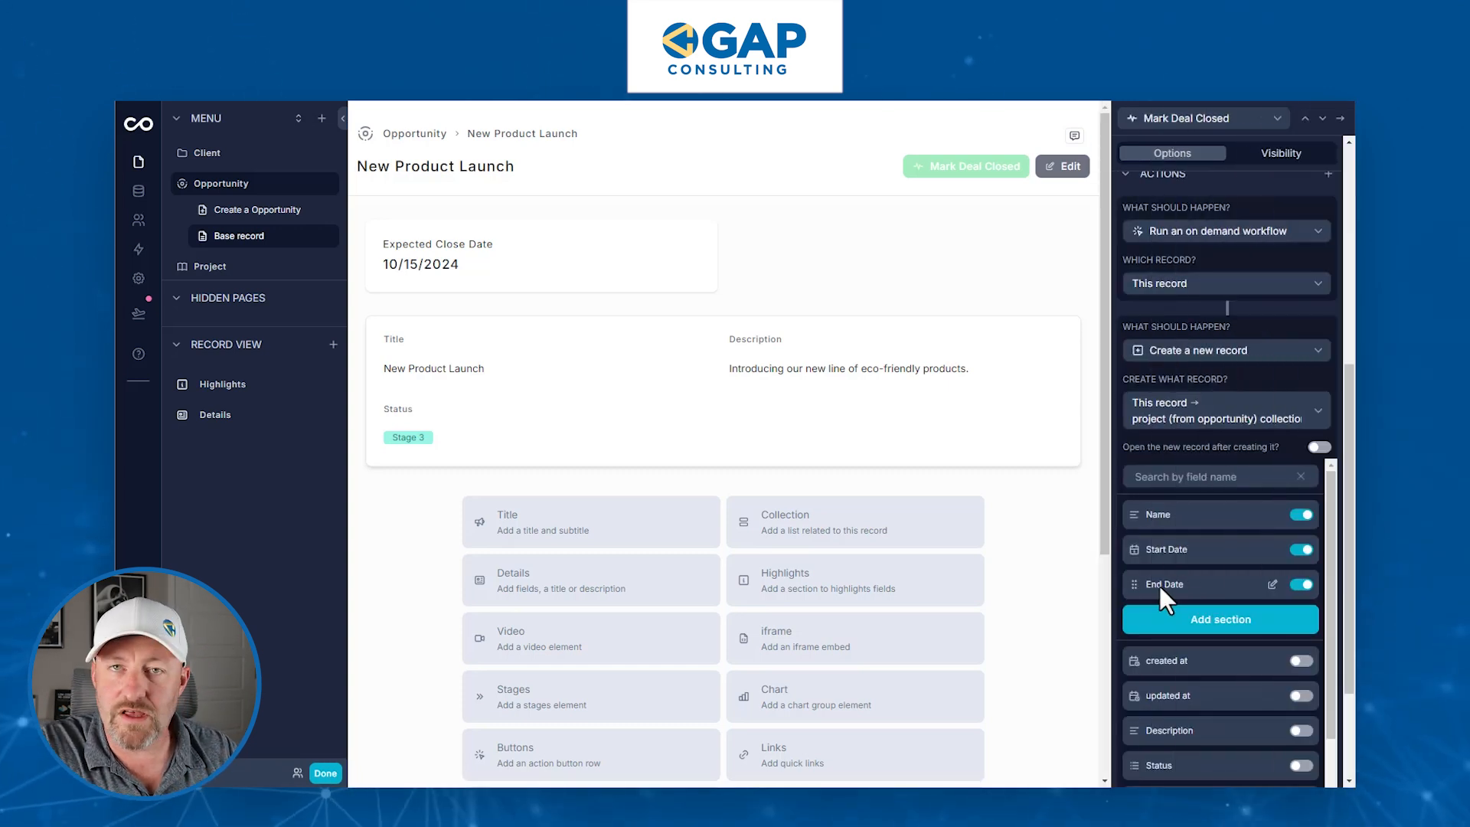
left_click(1272, 584)
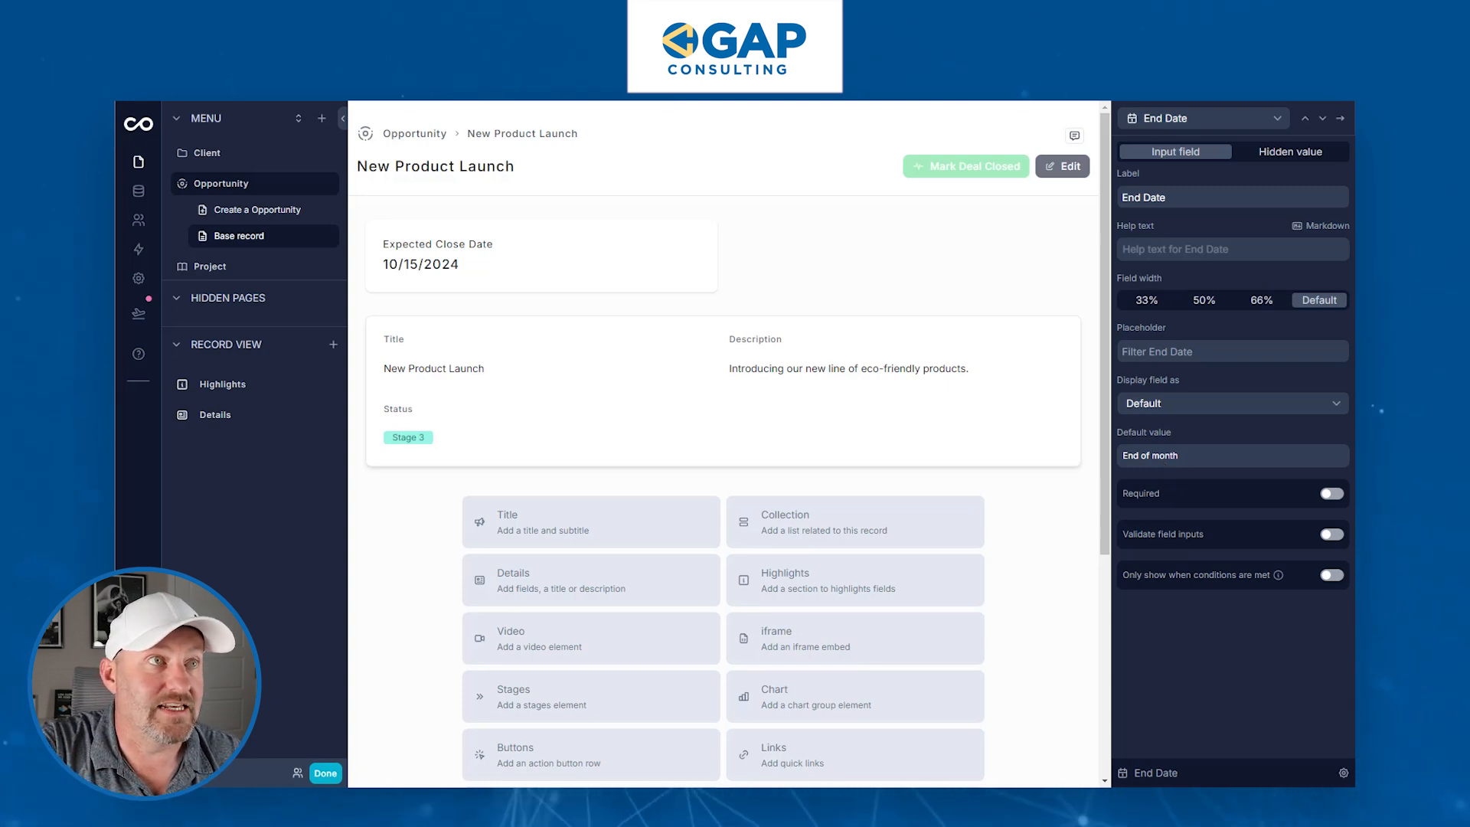
left_click(1340, 118)
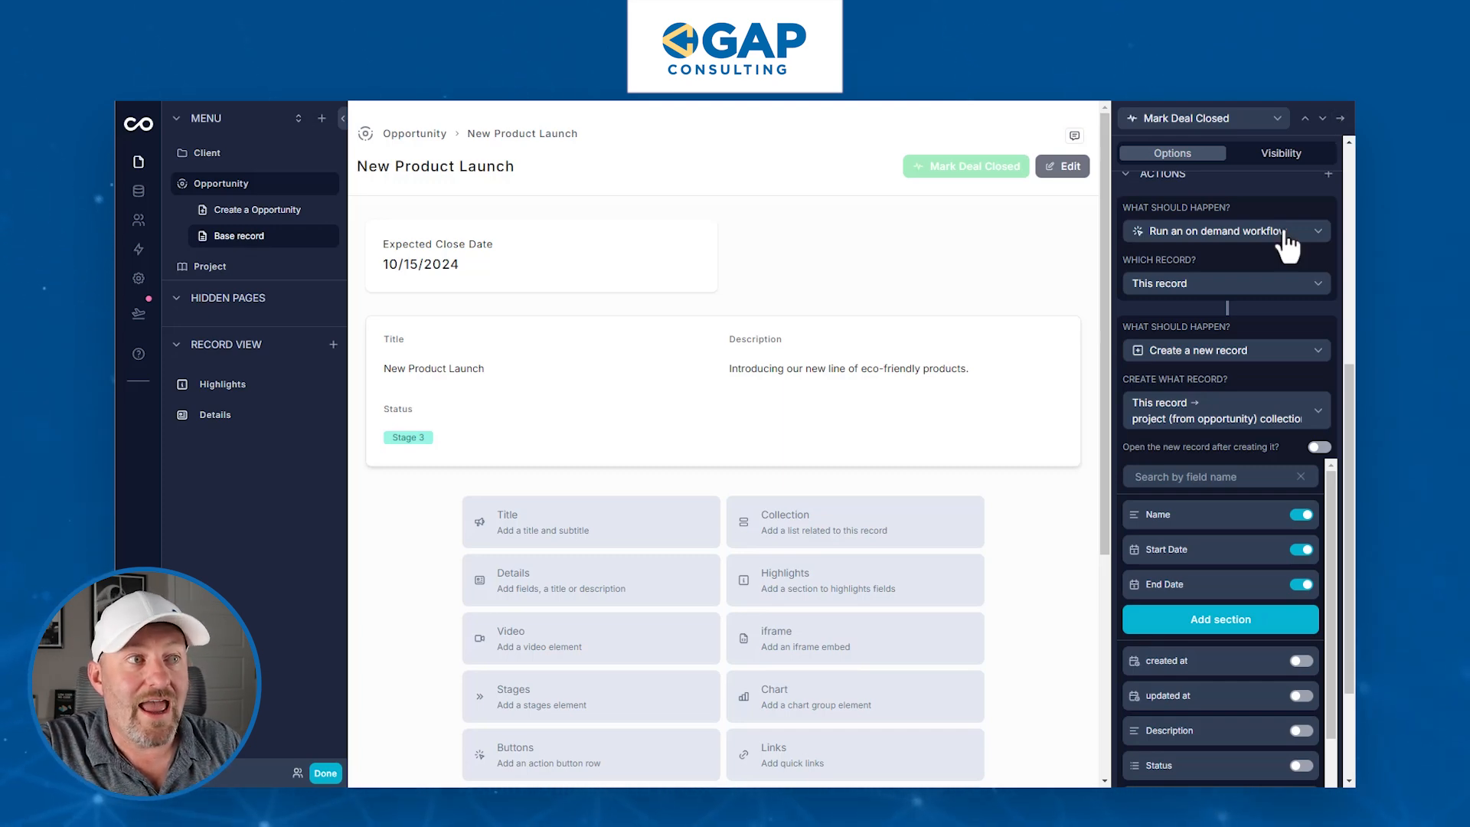
Reopen the Mark Deal Closed button's settings and examine the link type, URL and new-tab options of its Navigate to action.
left_click(1340, 119)
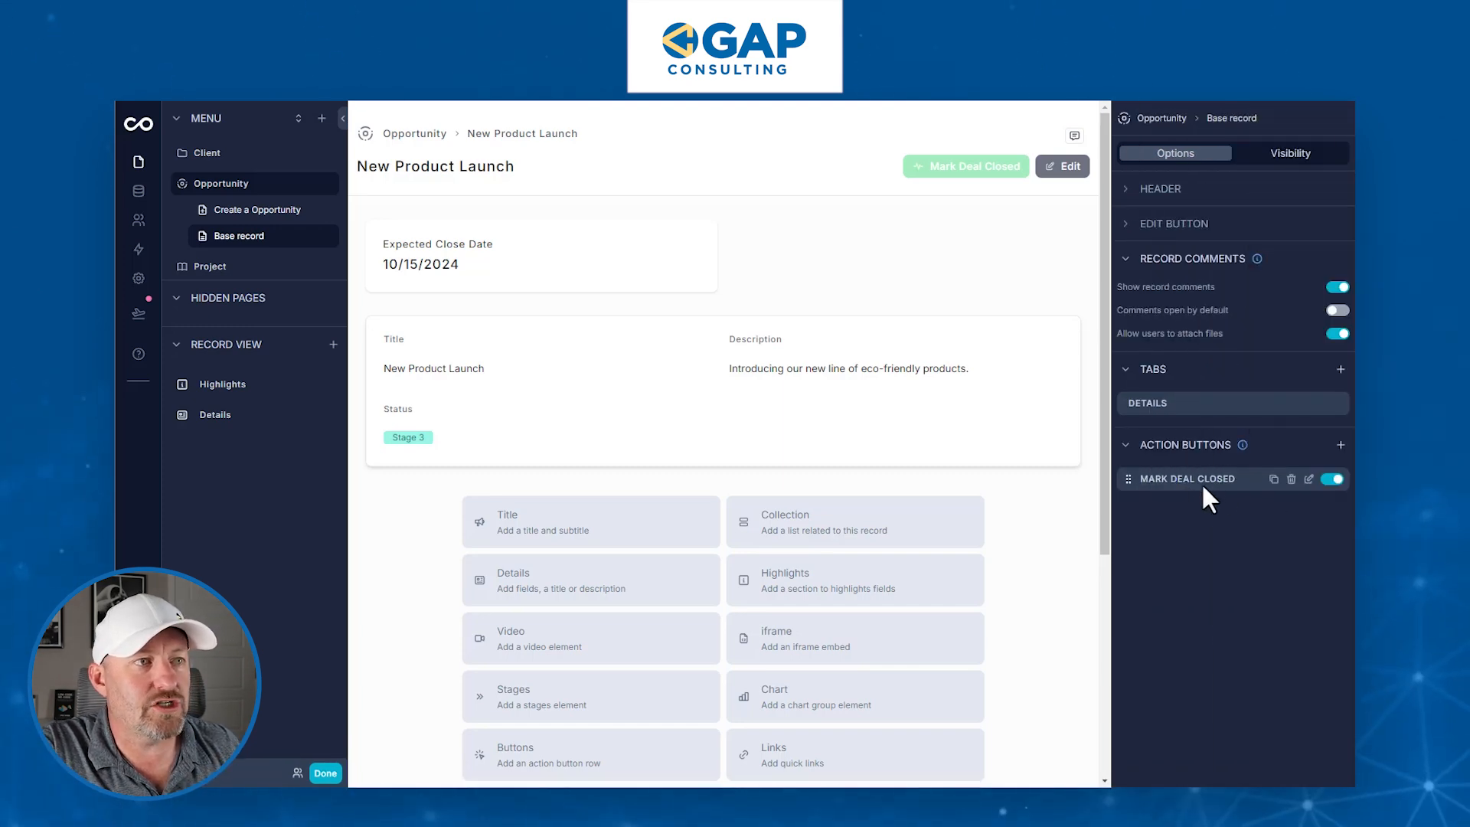
left_click(1308, 479)
scroll(1266, 549, "down", 3)
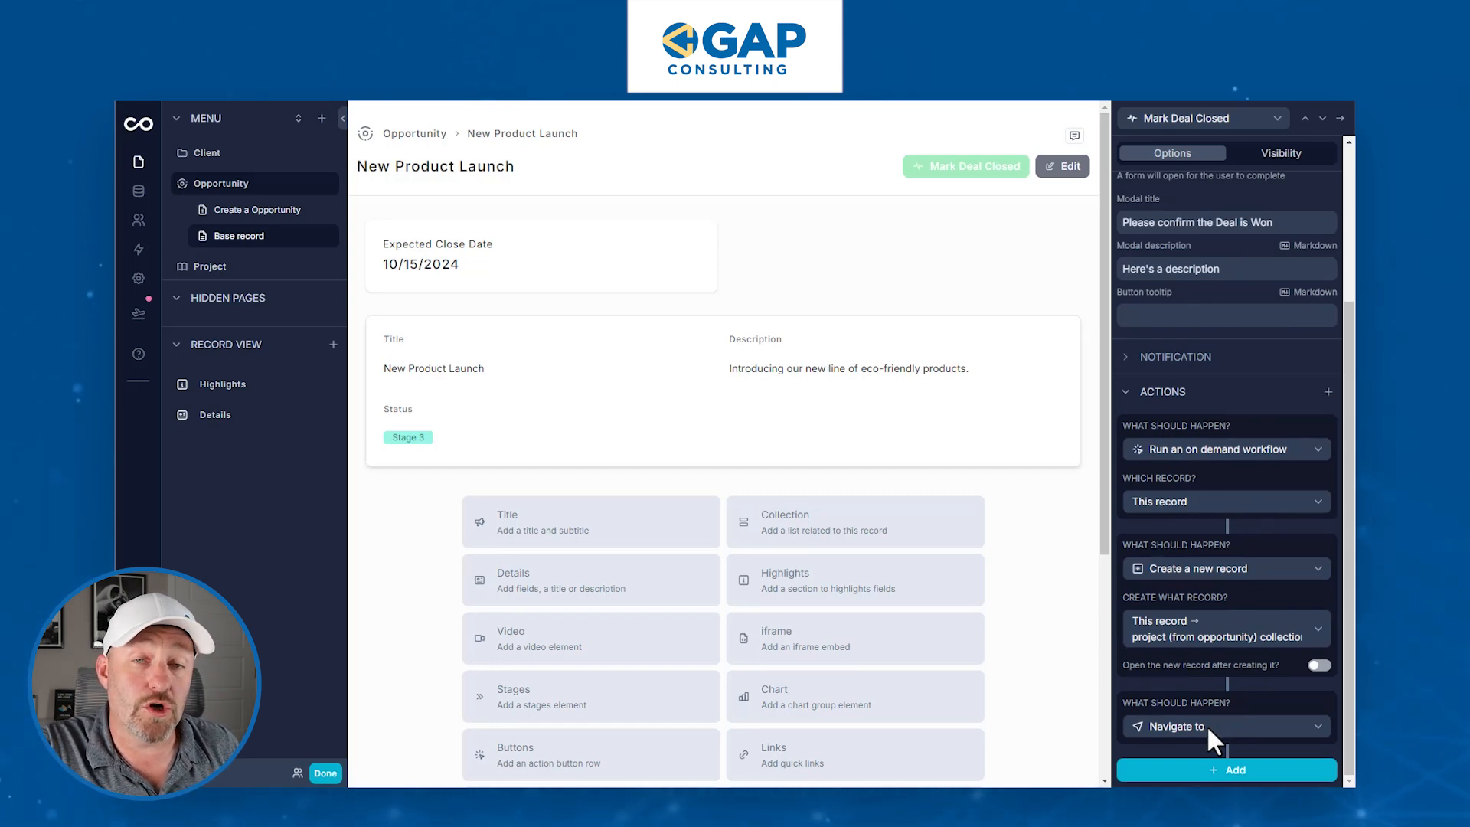
left_click(1207, 724)
left_click(1207, 724)
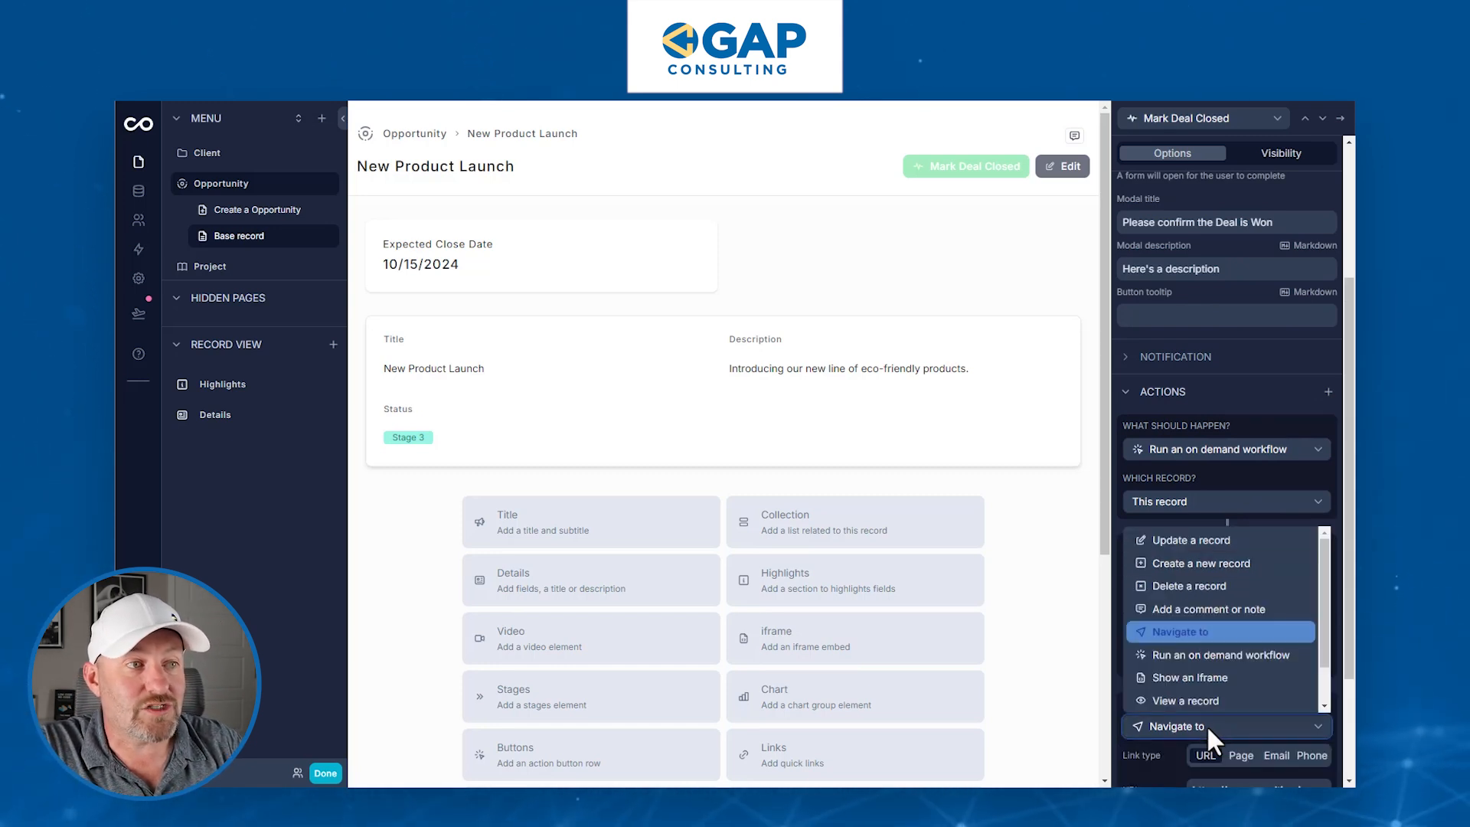
left_click(1198, 650)
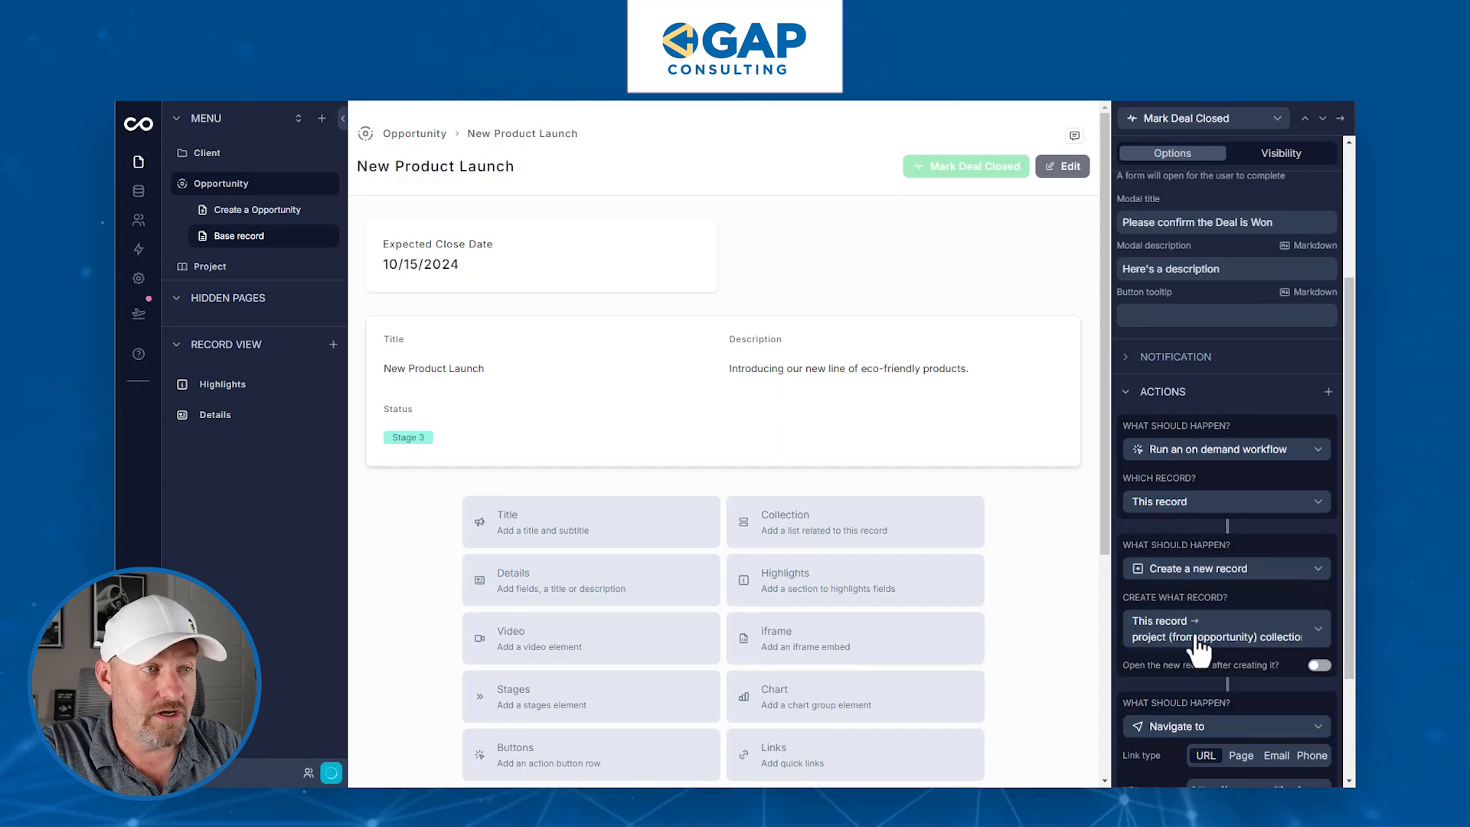
scroll(1225, 689, "down", 2)
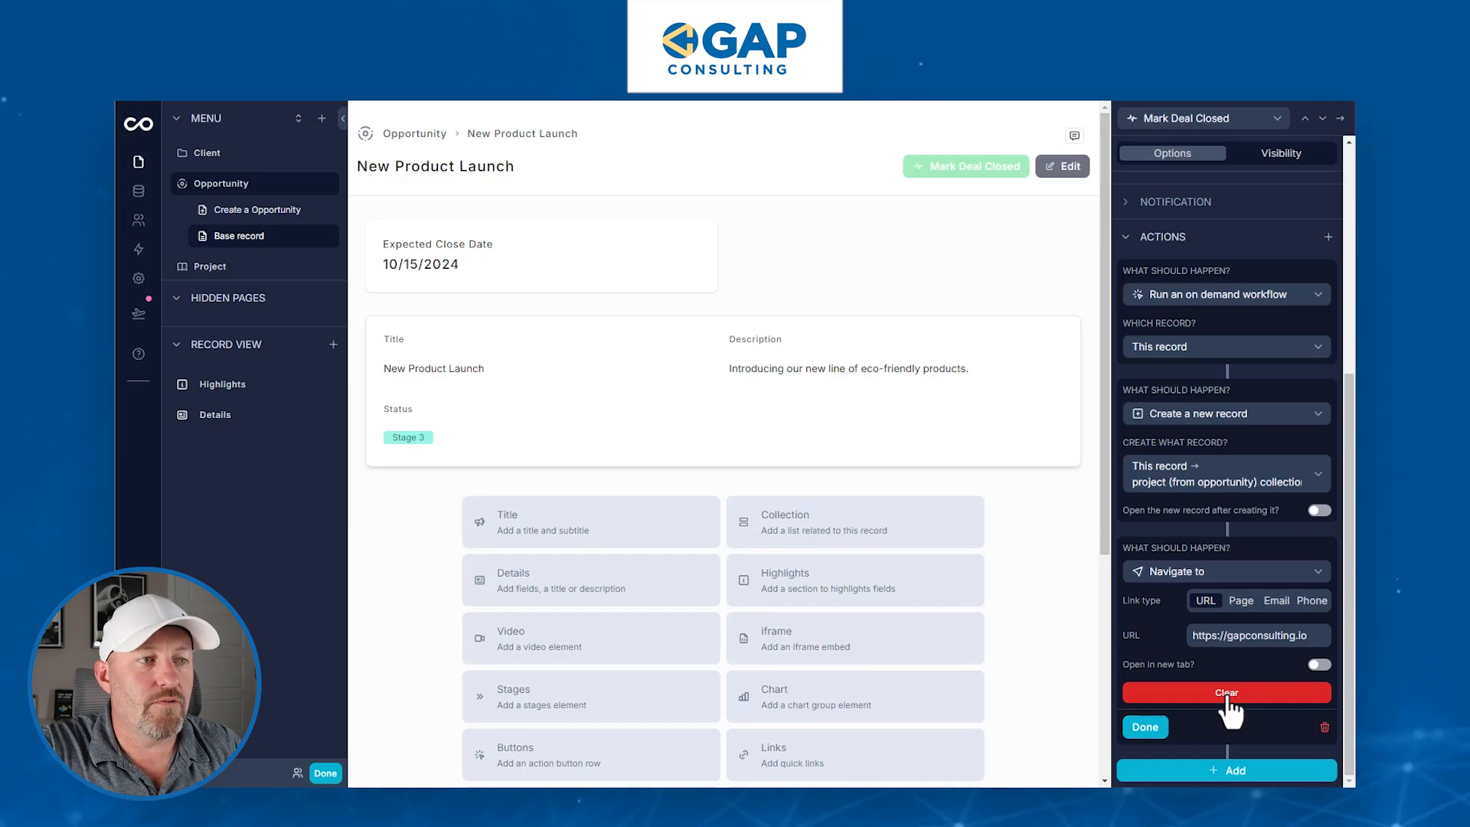
left_click(1146, 728)
Browse the action types available for an additional action on the button, and delete the unused action.
left_click(1225, 770)
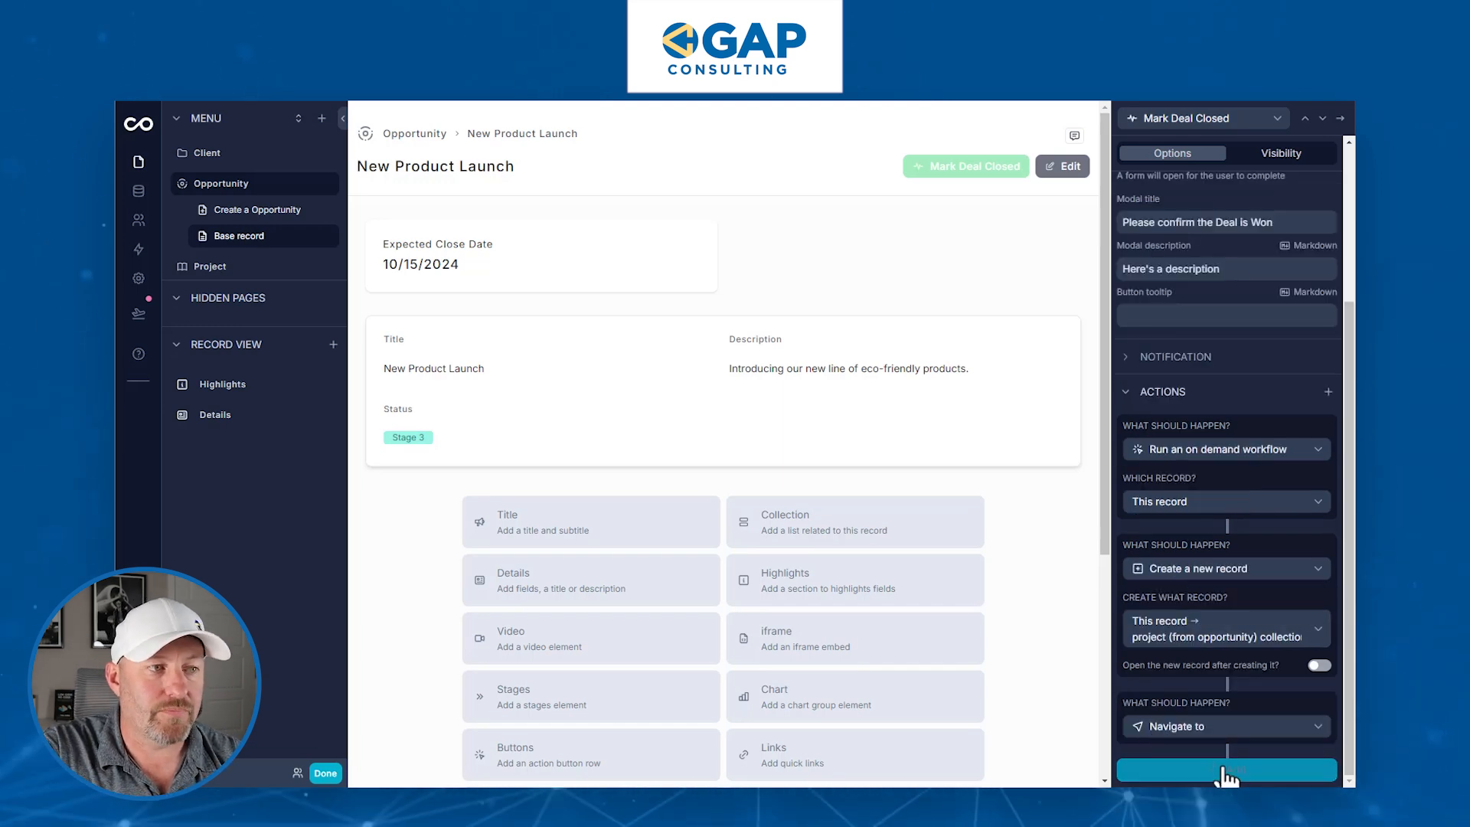
scroll(1194, 666, "down", 1)
left_click(1191, 729)
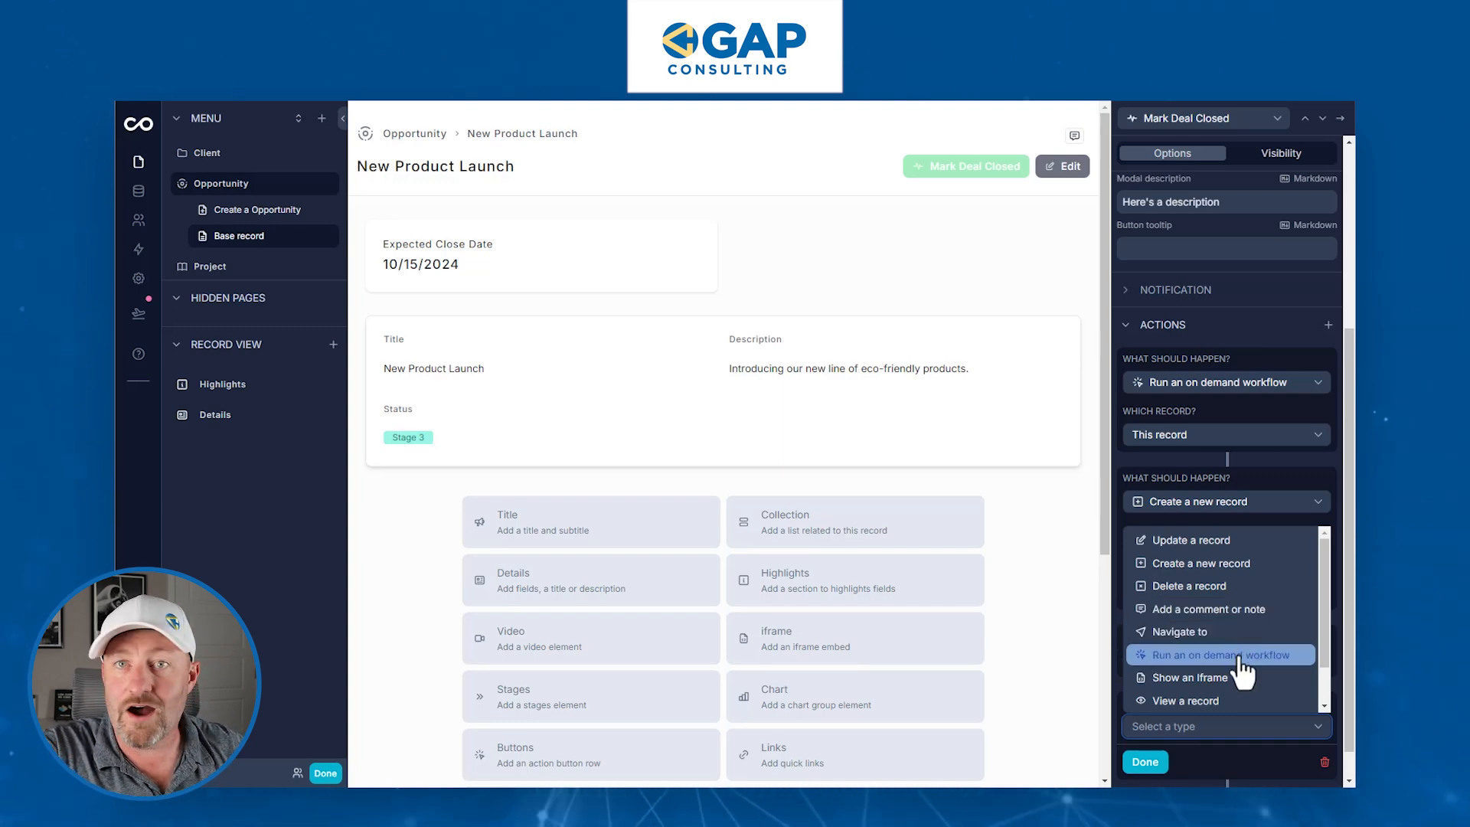
scroll(1245, 669, "down", 1)
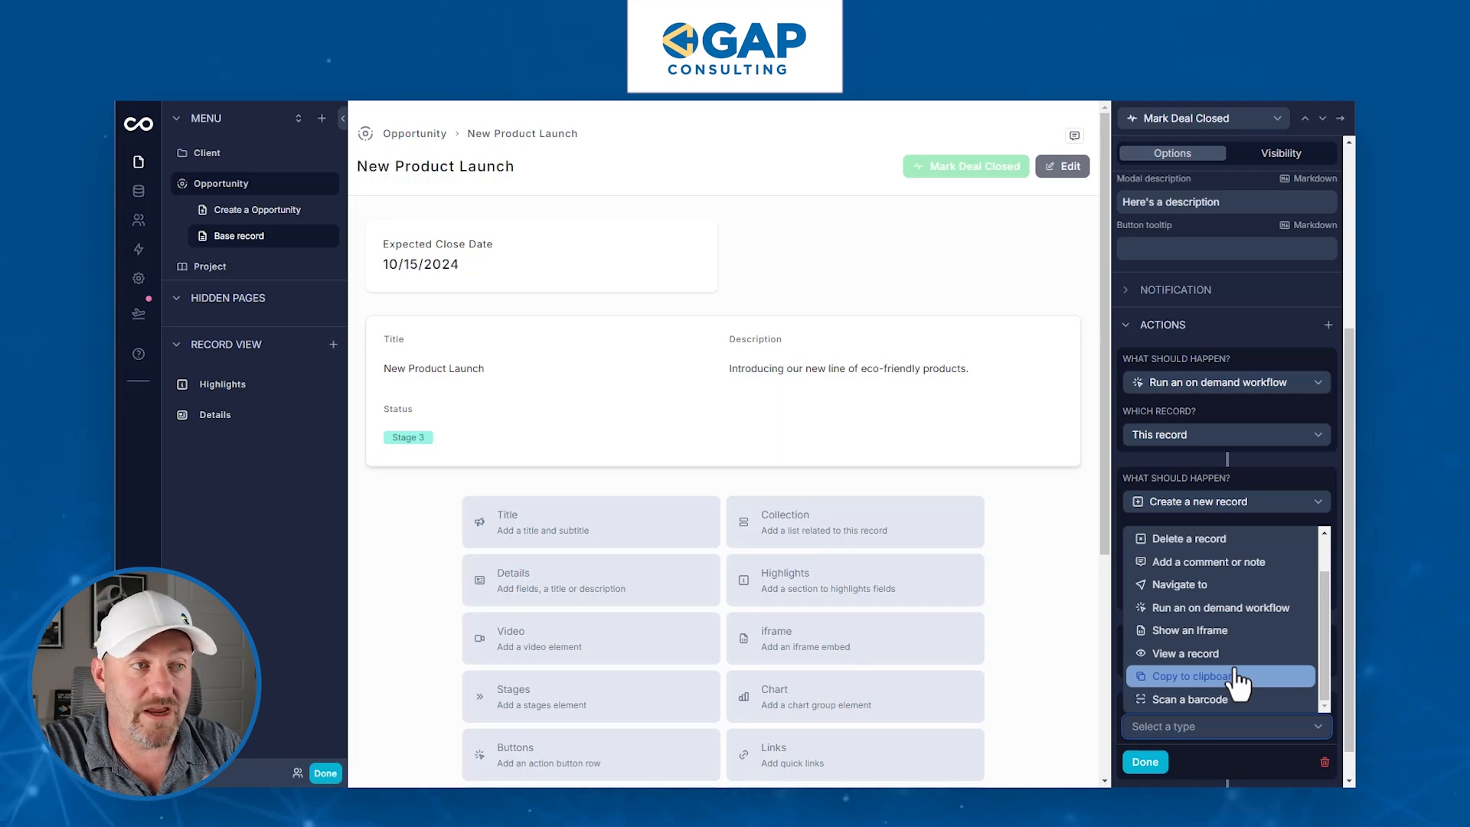
left_click(1239, 758)
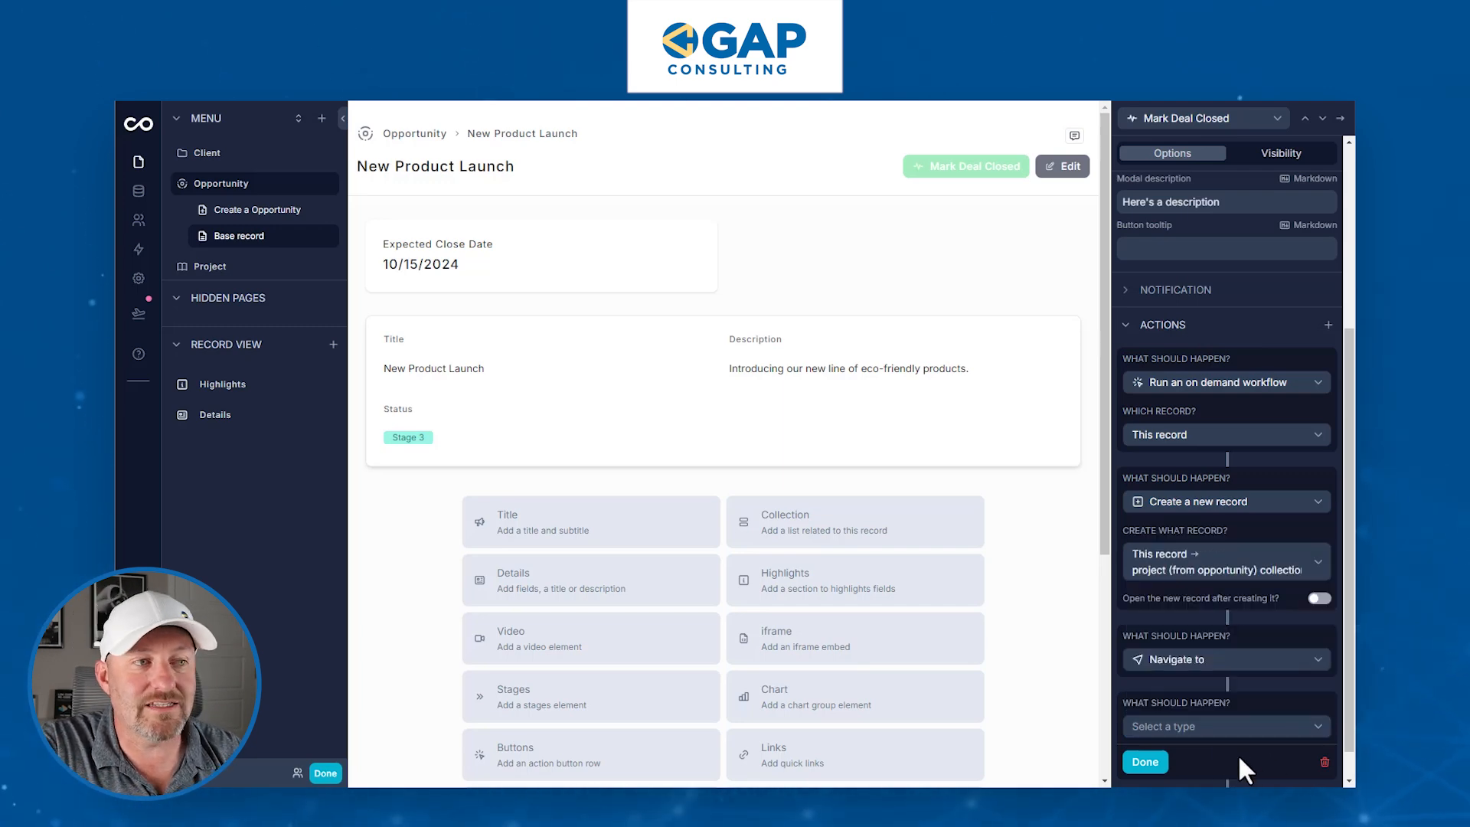
left_click(1323, 763)
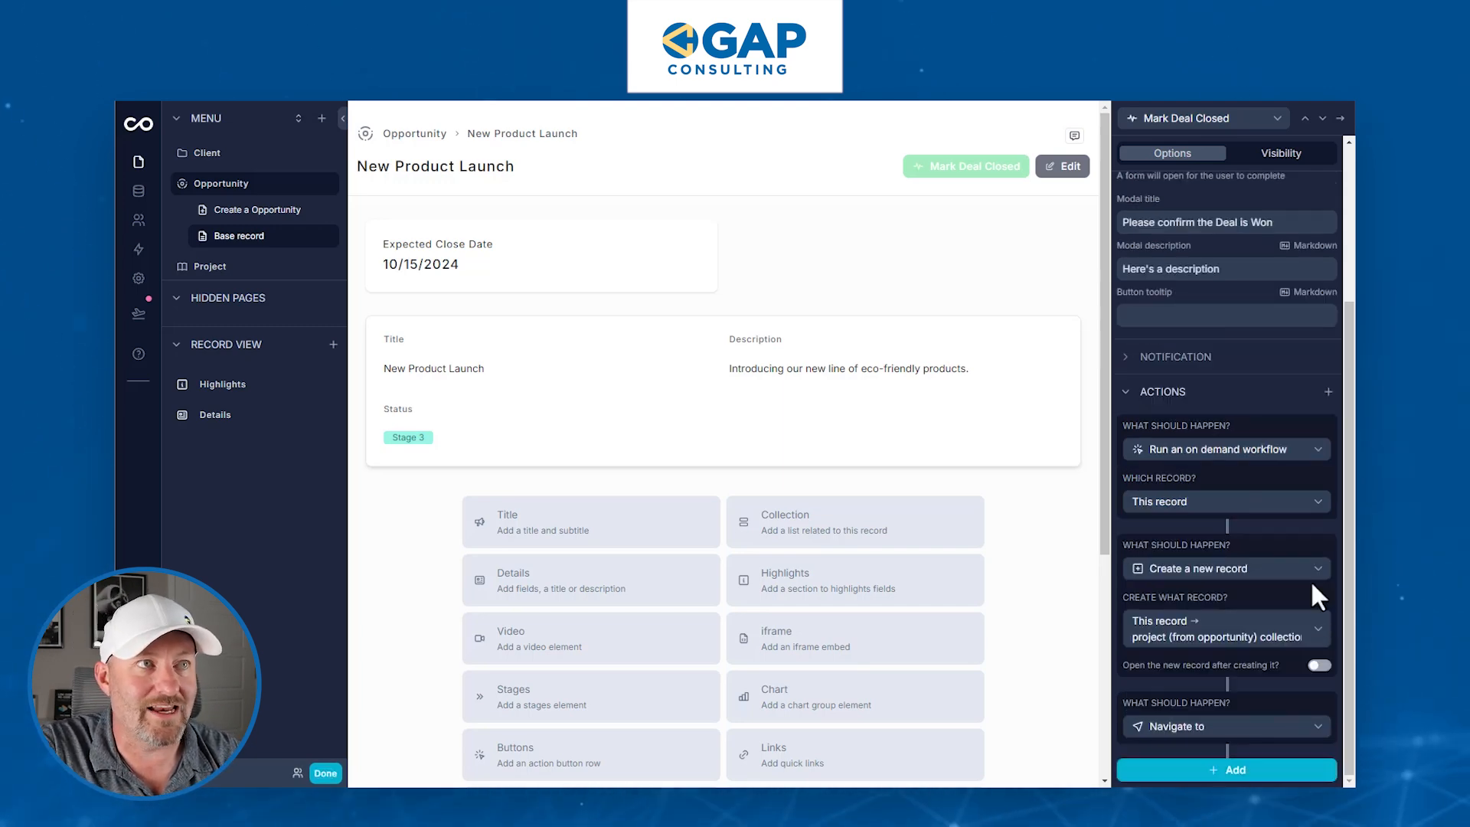
Finish editing the page, run Mark Deal Closed on the New Product Launch opportunity and confirm the deal is won.
left_click(326, 773)
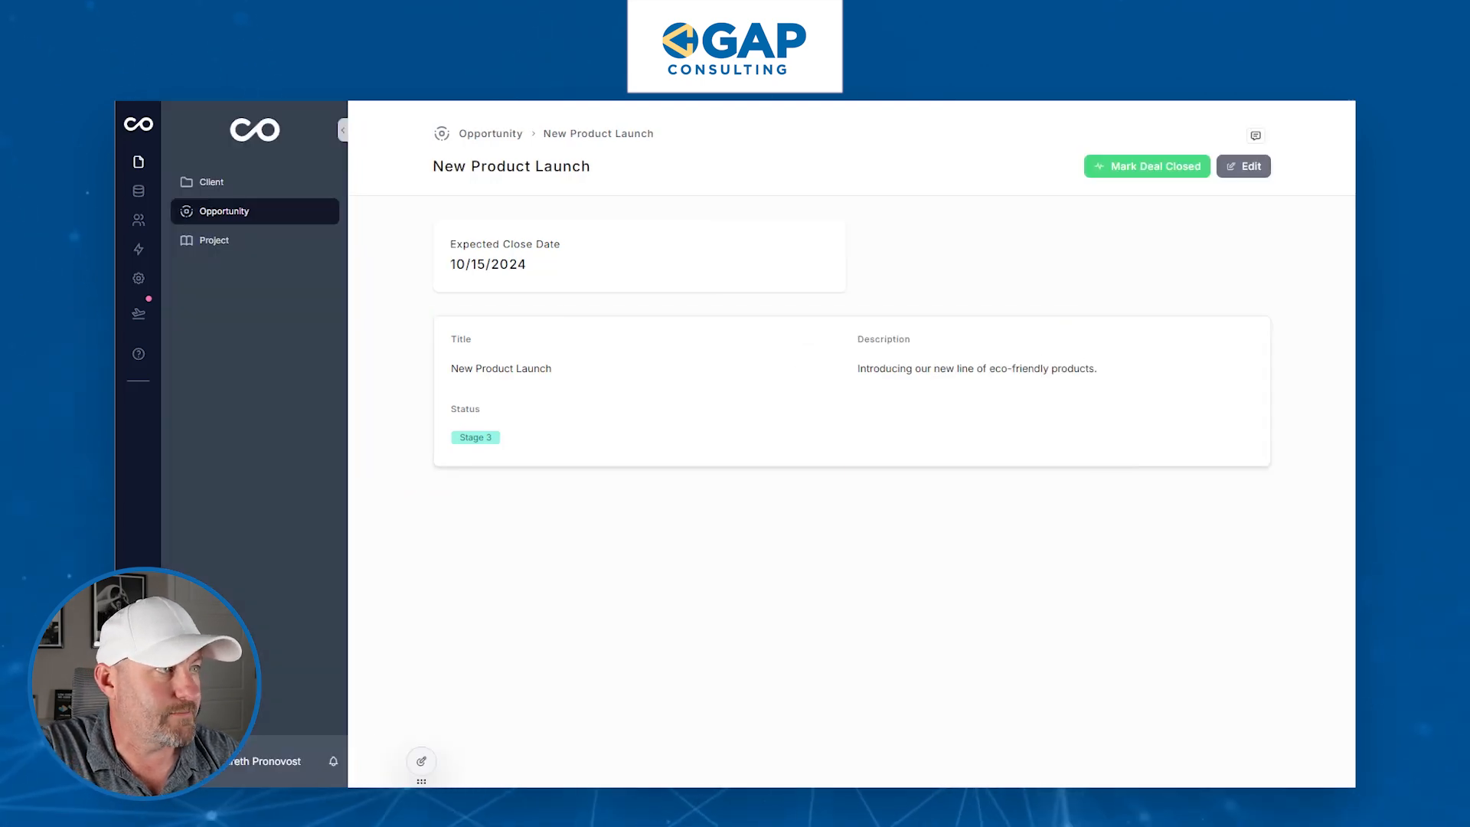
triple_click(451, 374)
left_click(519, 376)
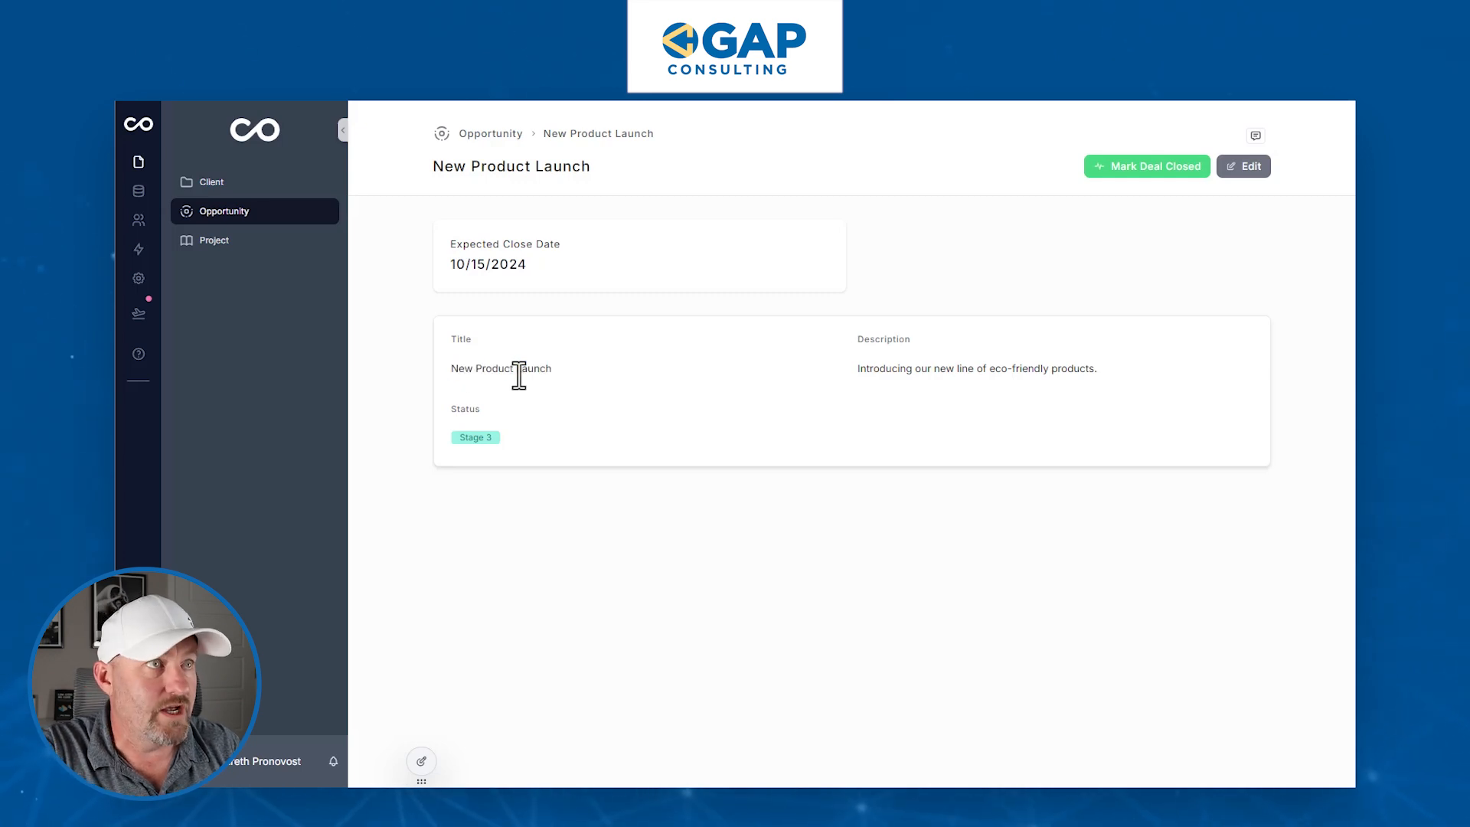
left_click(1150, 165)
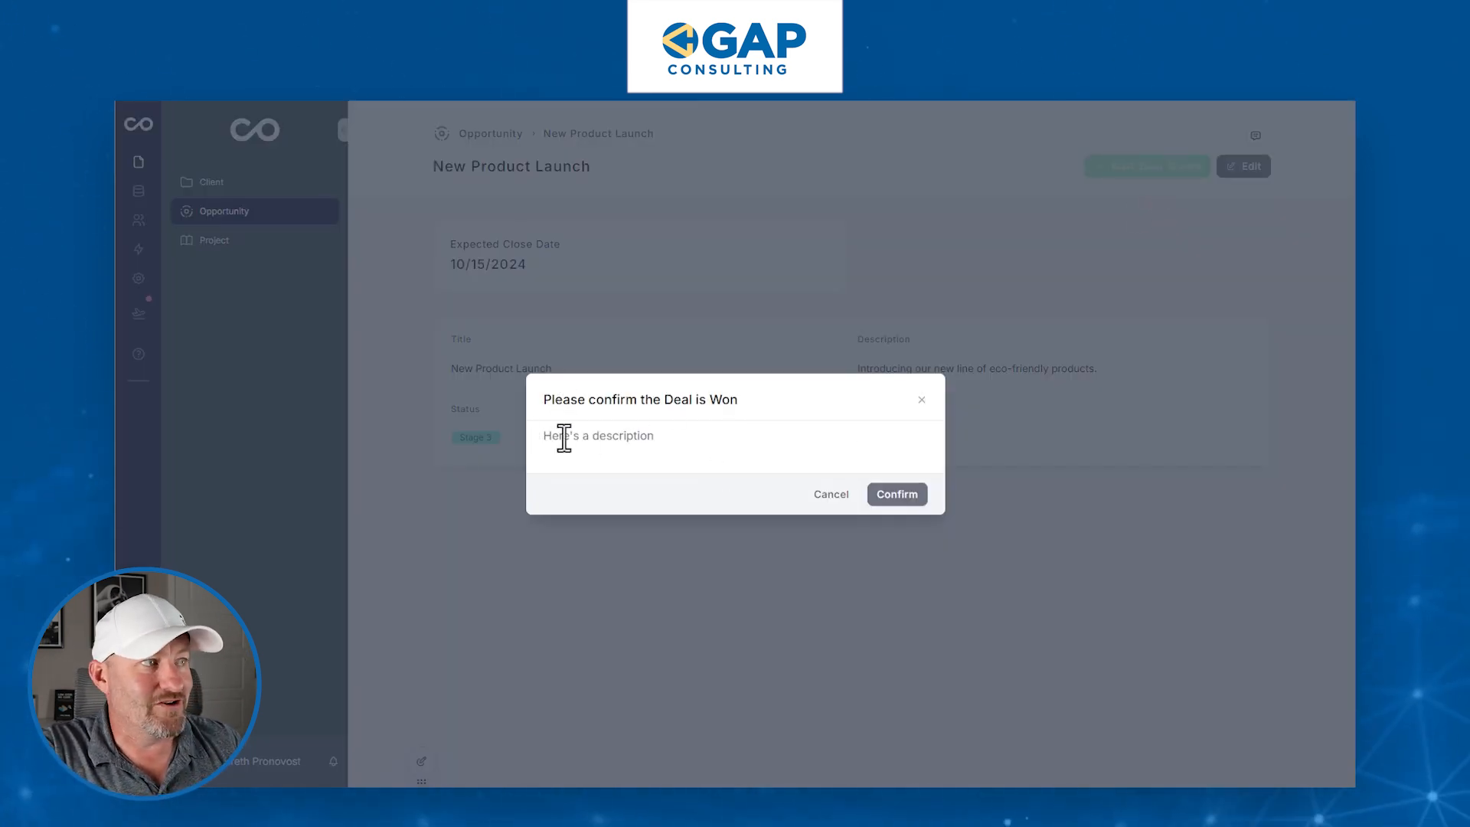
left_click(892, 496)
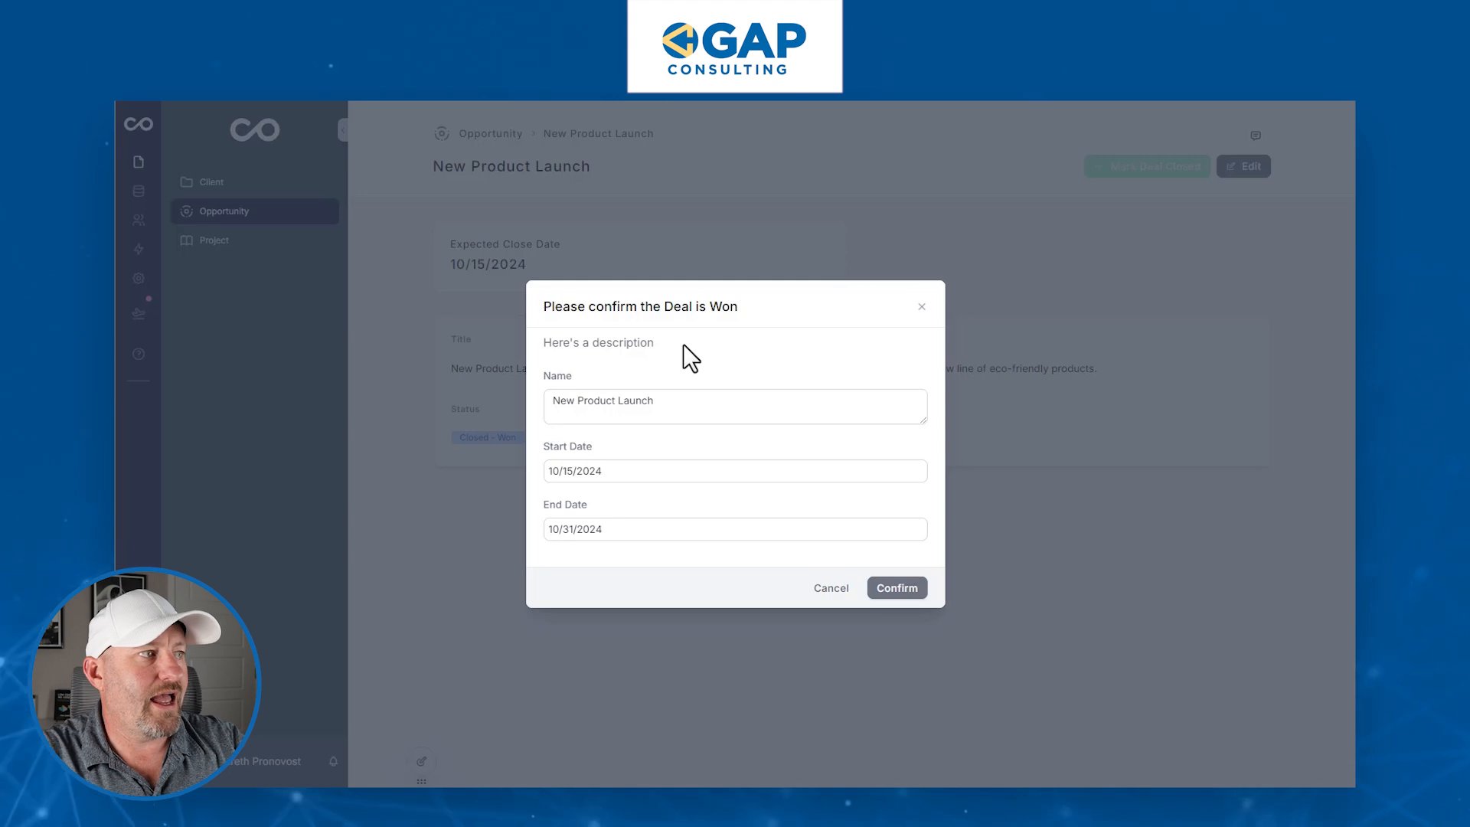
Set the new project's start date to 11/1/2024 and its end date to 12/31/2024 in the form.
left_click(643, 478)
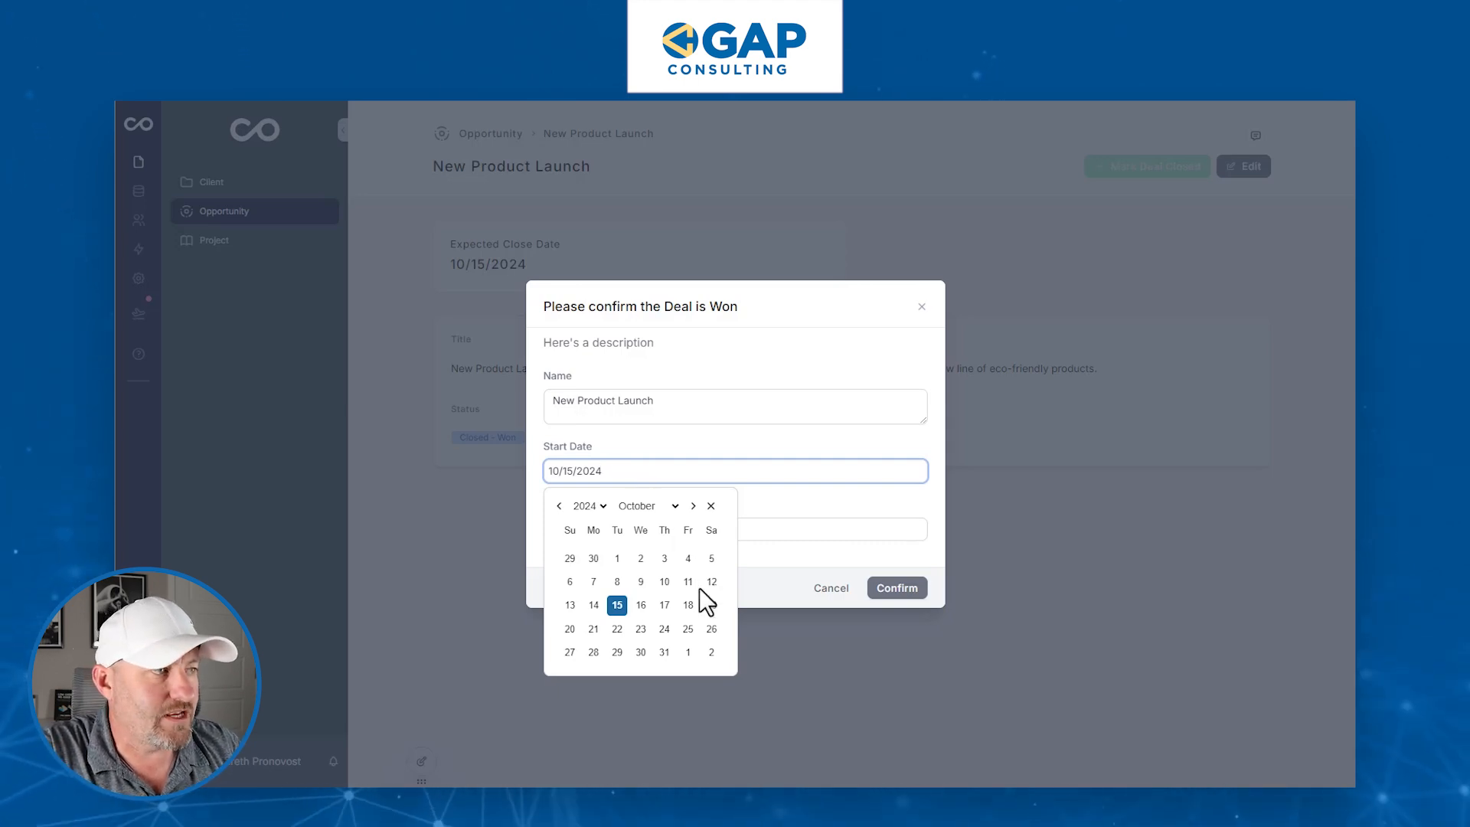
left_click(689, 654)
left_click(781, 494)
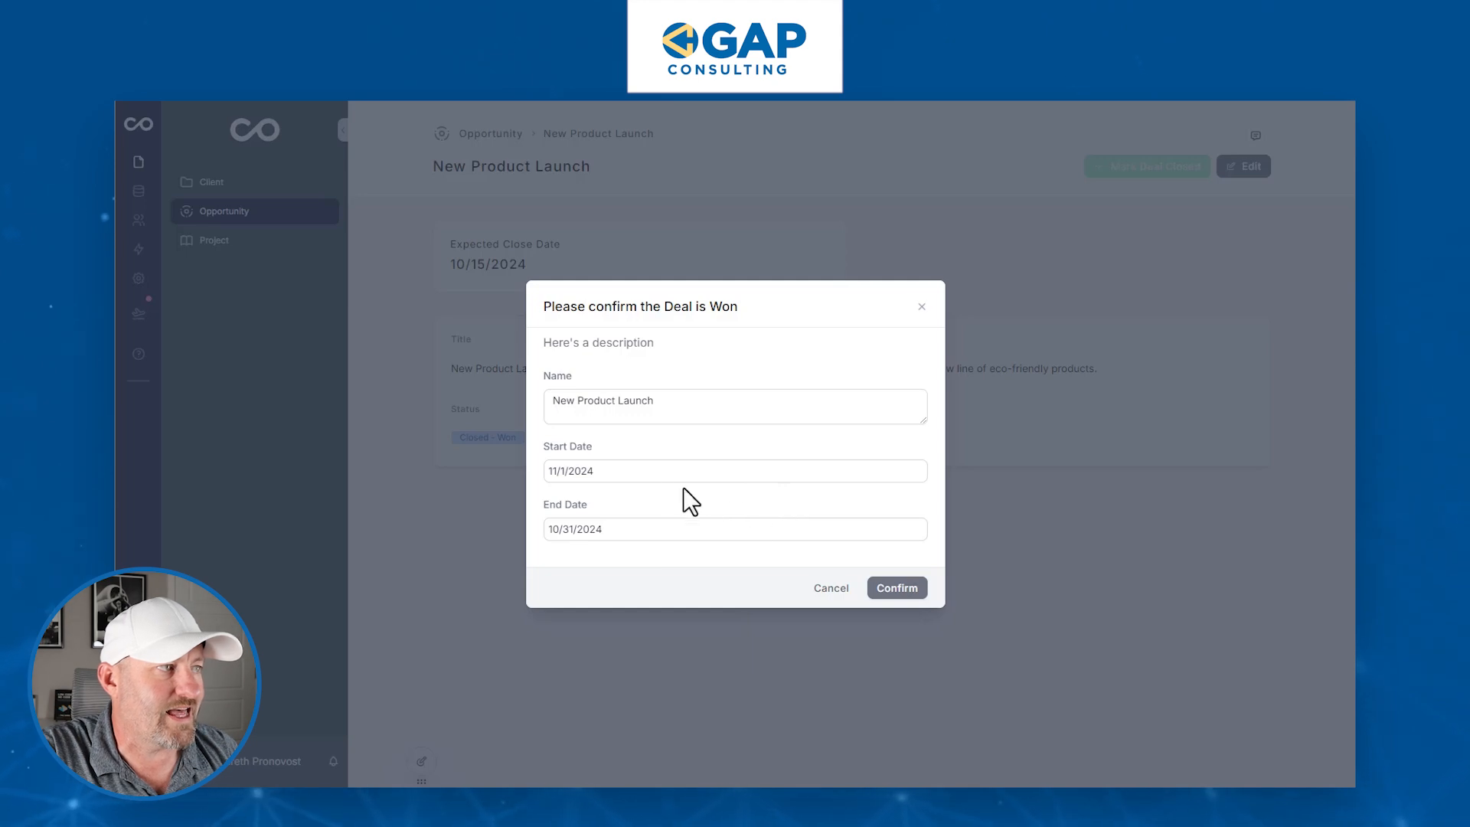
left_click(632, 536)
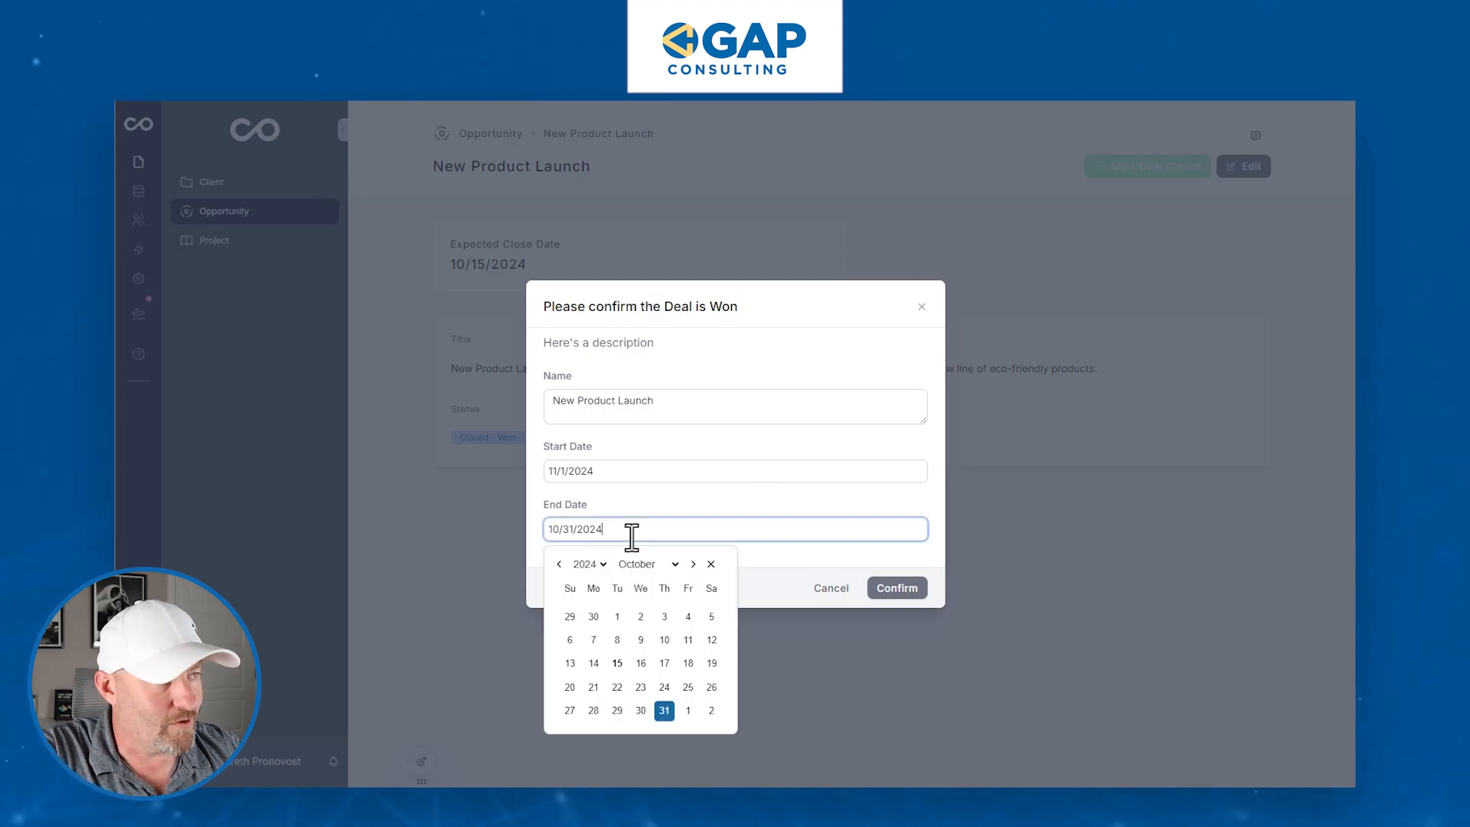
left_click(694, 566)
left_click(694, 565)
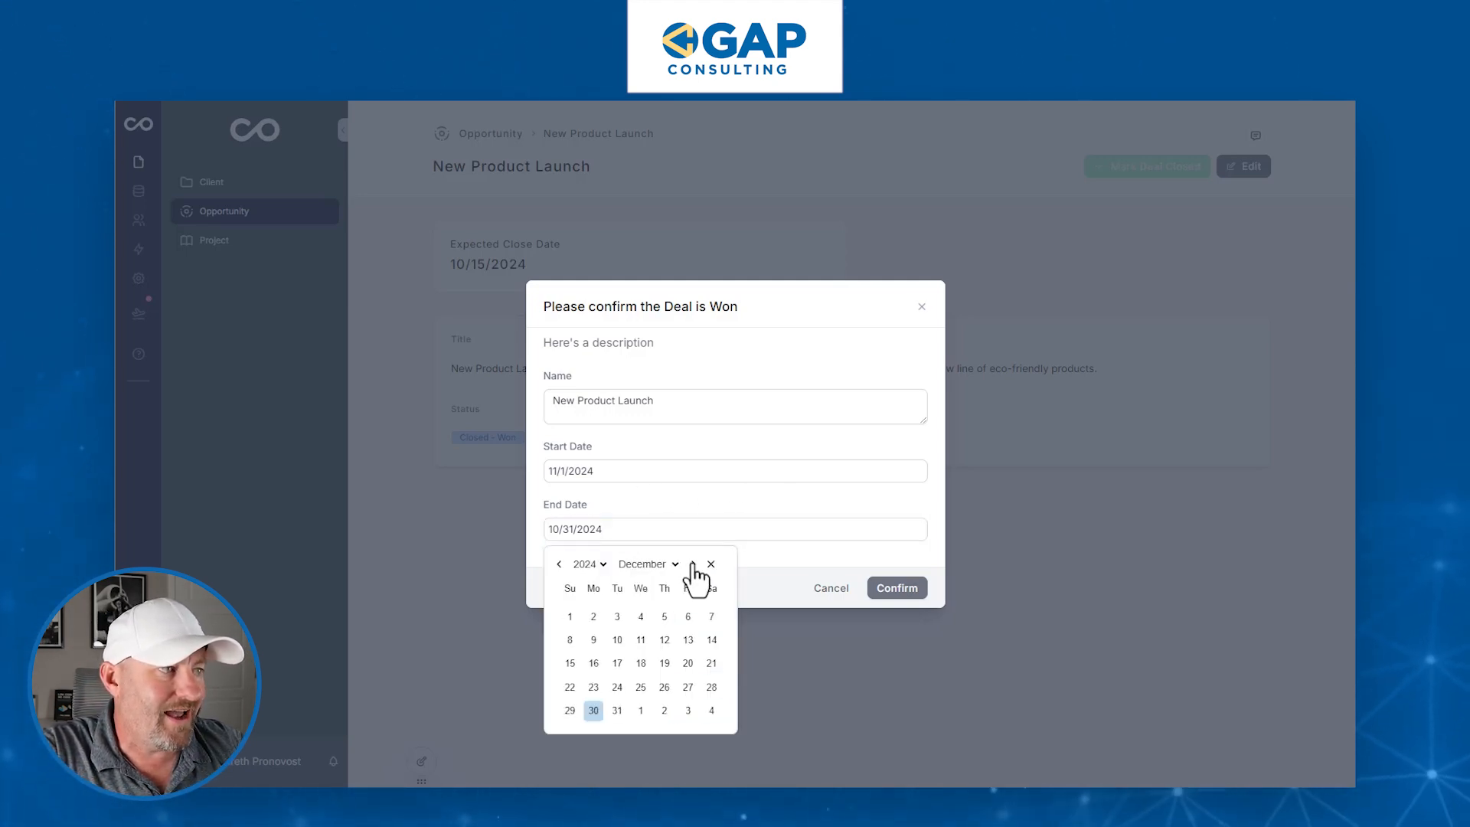
left_click(617, 713)
left_click(695, 497)
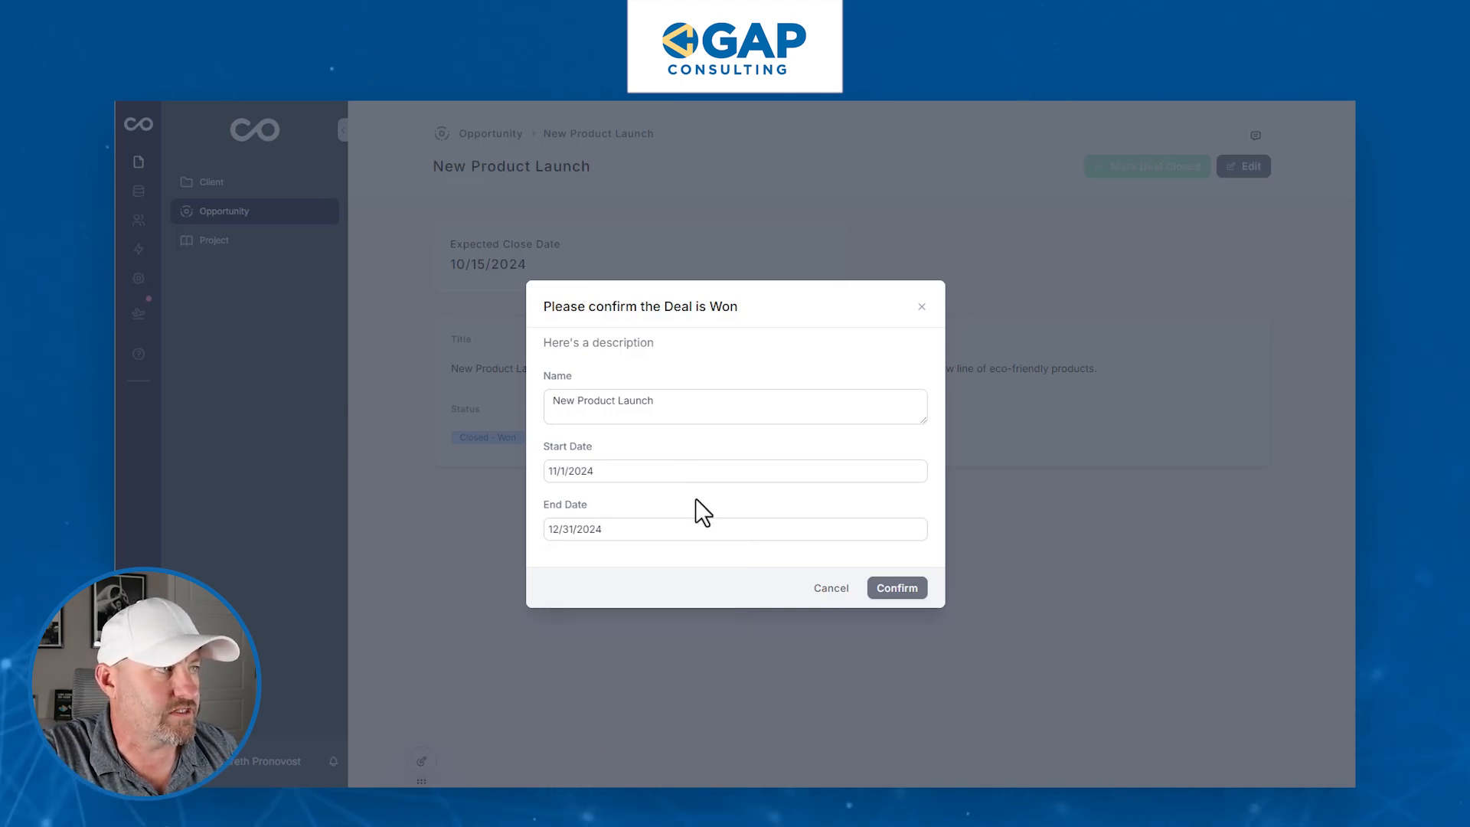
Change the project name to "New Product Launch: new name" and confirm the form to create the project.
double_click(684, 409)
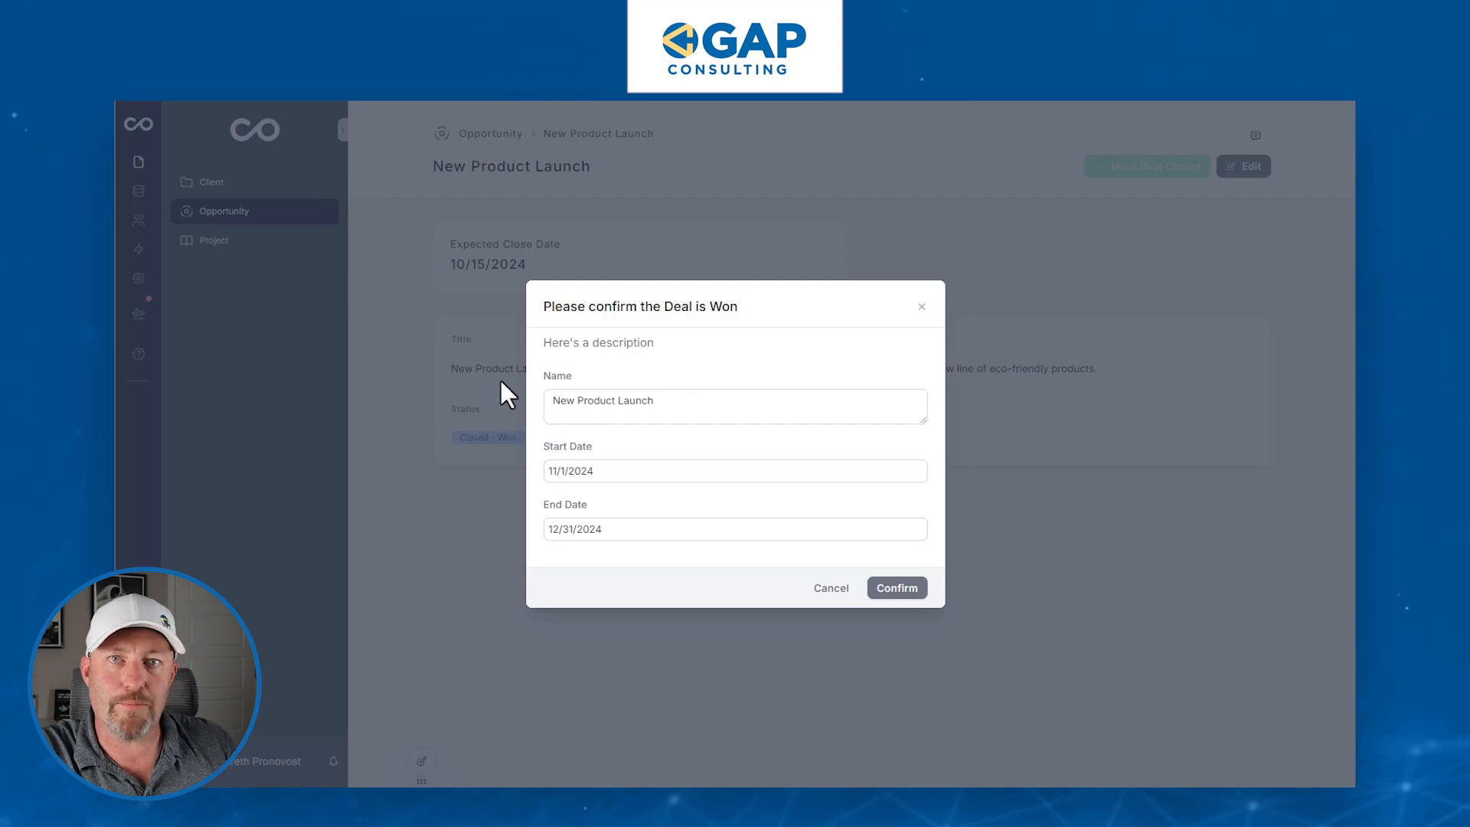
type(": new name")
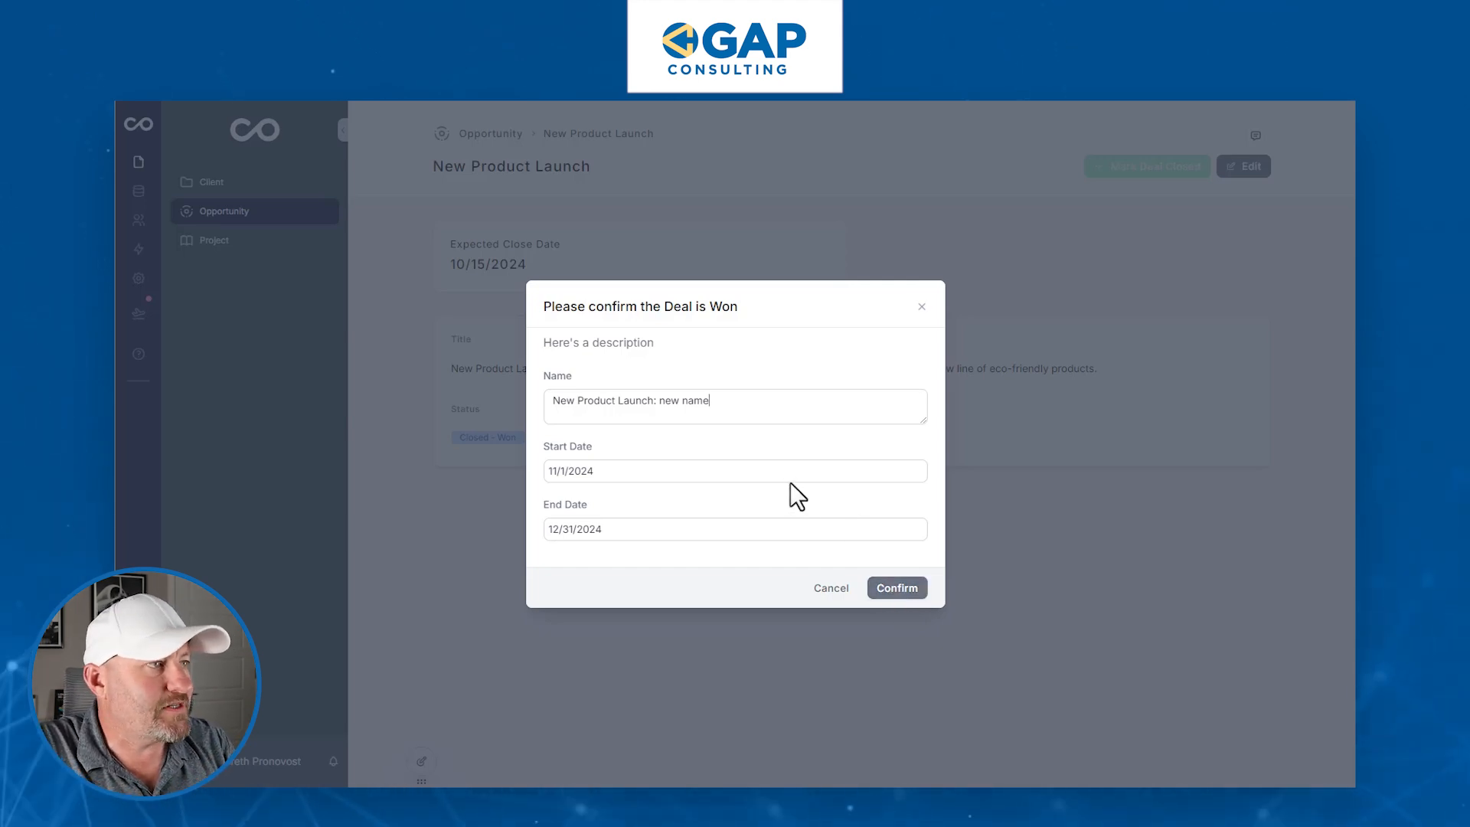
left_click(898, 589)
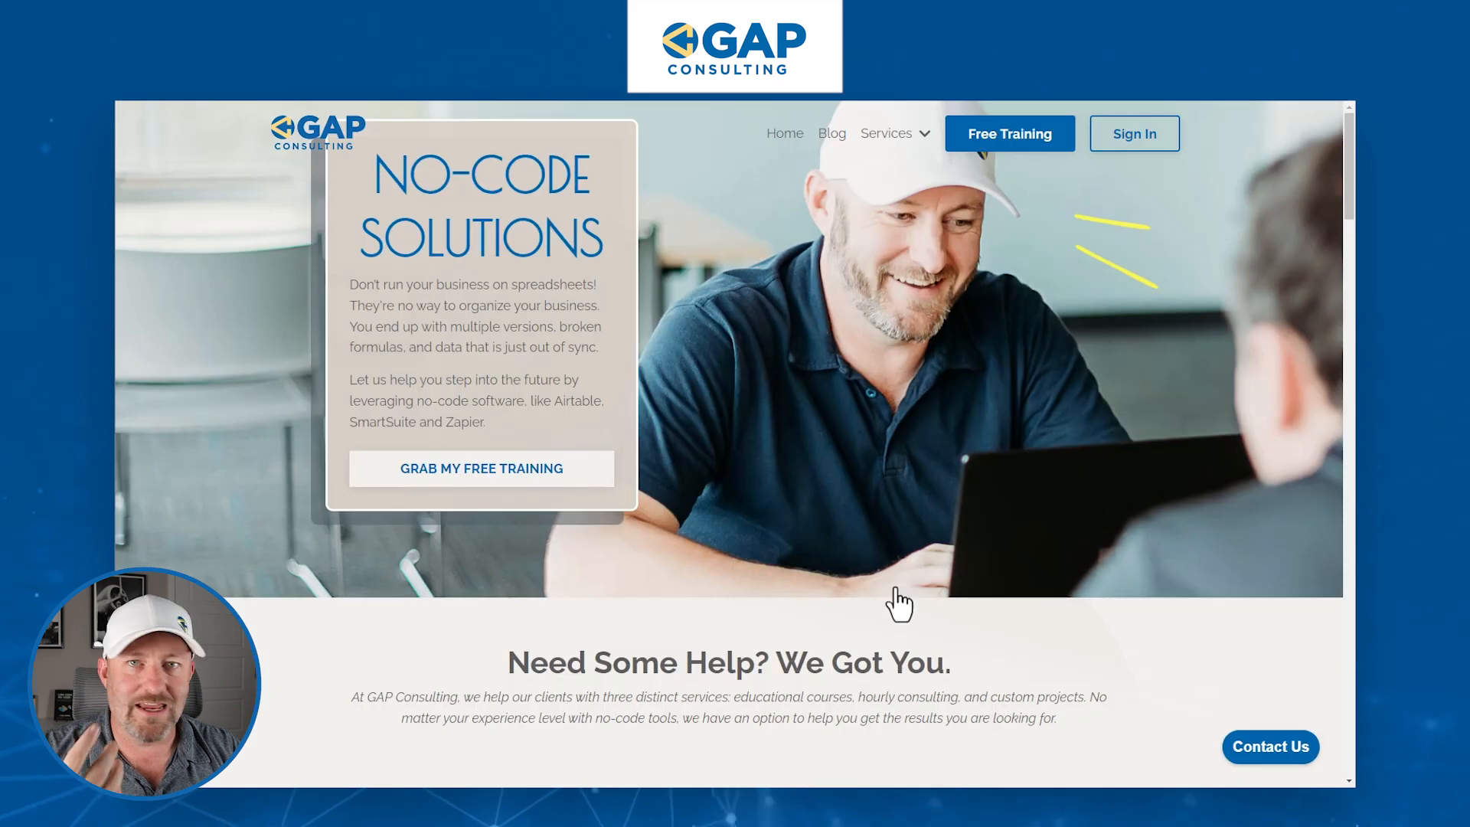
scroll(898, 605, "up", 1)
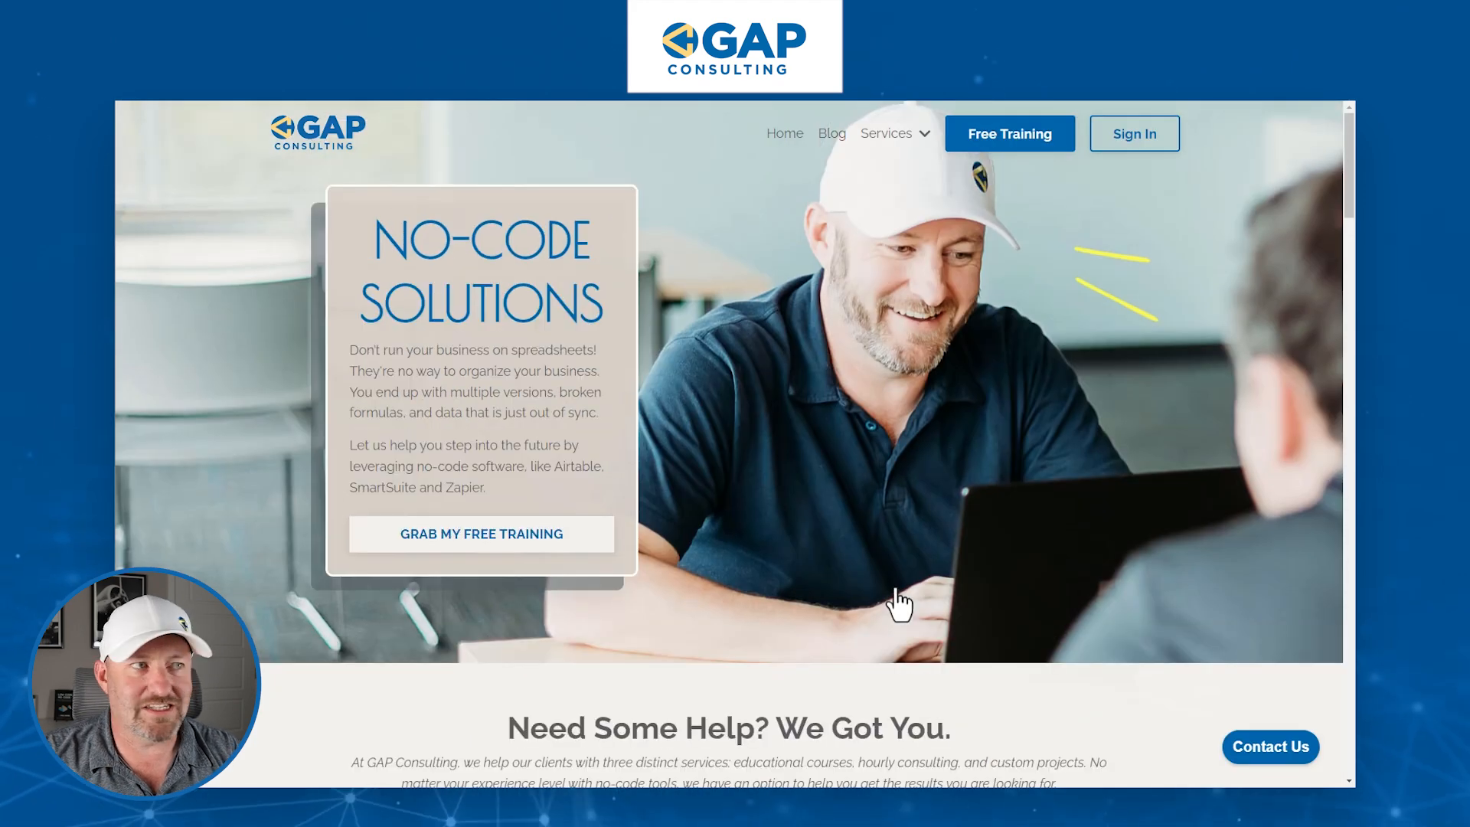